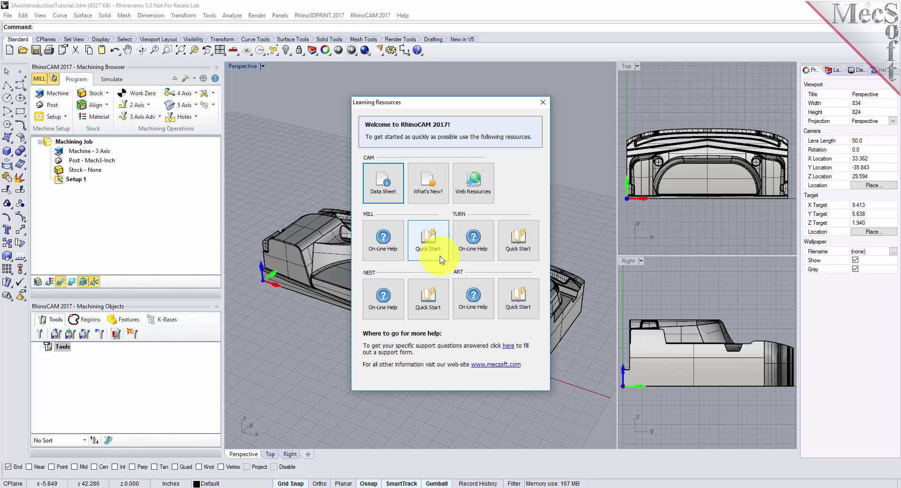
# Dismiss the Learning Resources window and check the part's units in the document properties.
pyautogui.click(543, 103)
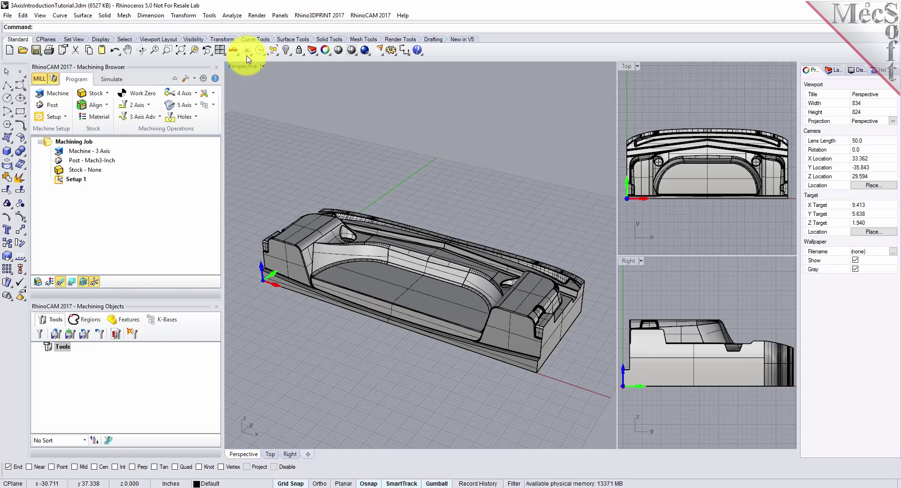
pyautogui.click(216, 19)
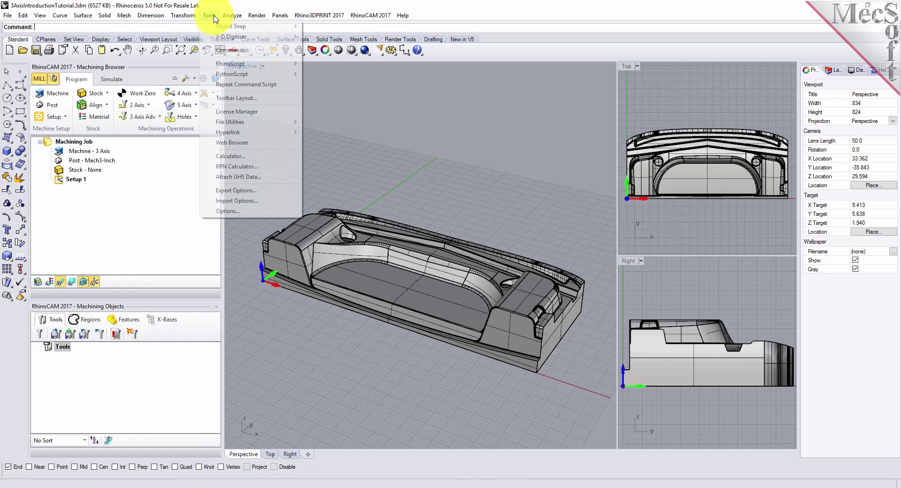
pyautogui.click(223, 215)
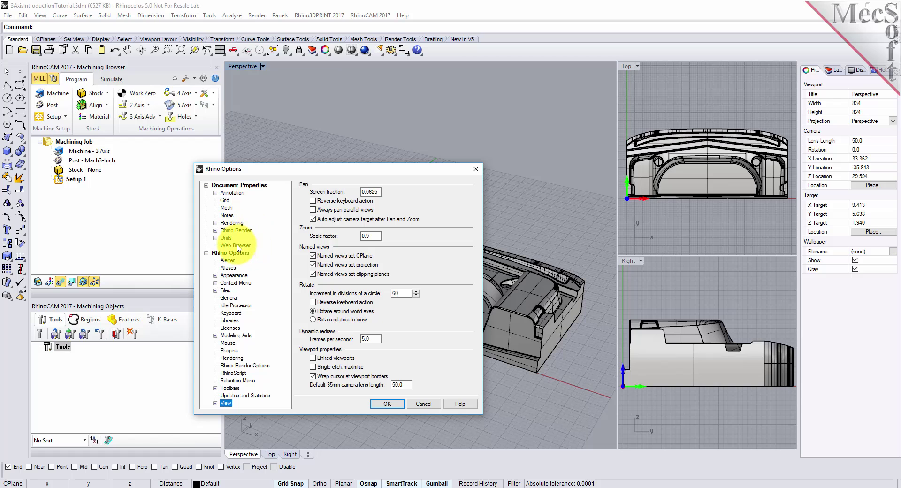
pyautogui.click(227, 239)
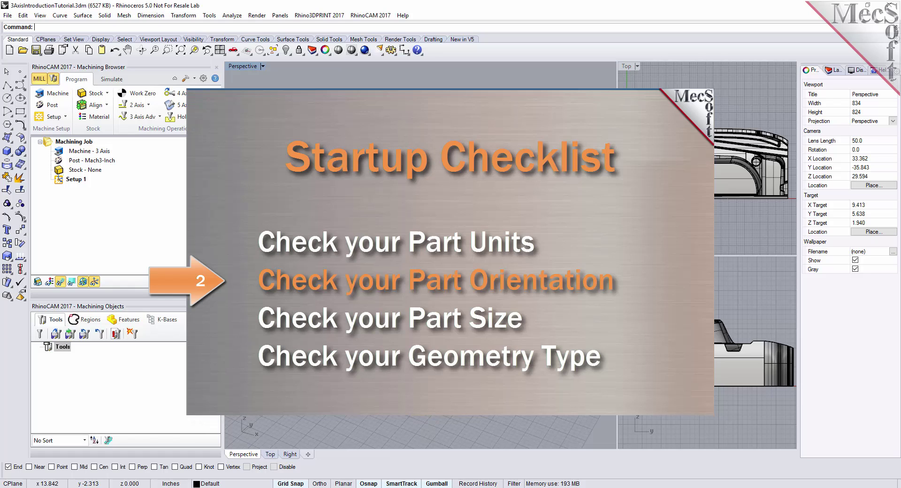
# Check the part's orientation and its overall size using the model bounding box in the box stock definition, without creating stock.
pyautogui.moveTo(413, 329); pyautogui.dragTo(421, 374, button='right')
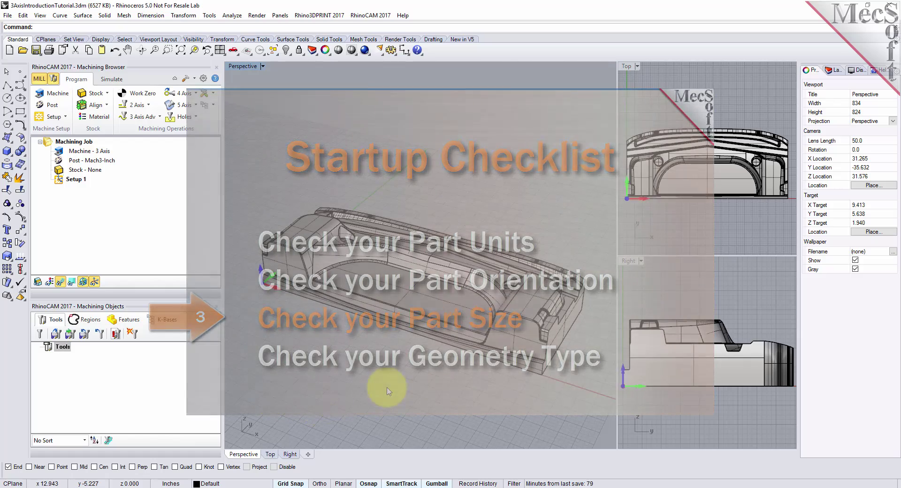
pyautogui.doubleClick(63, 170)
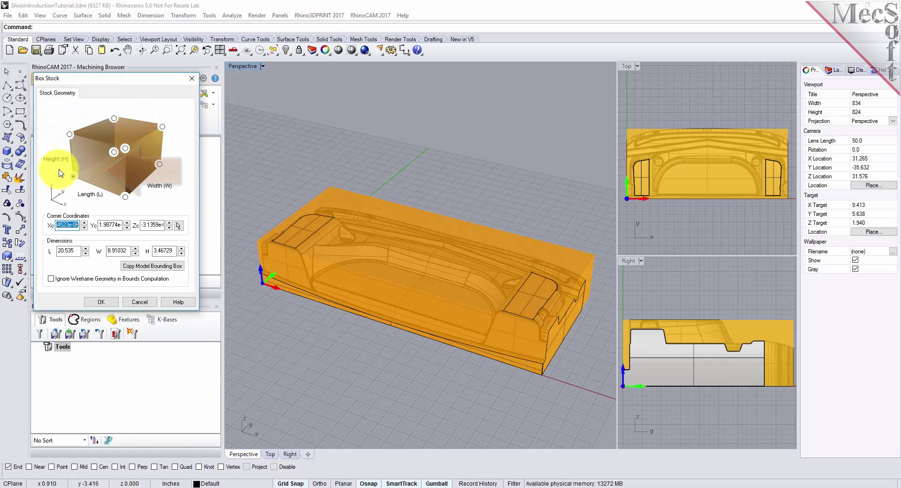
pyautogui.click(150, 266)
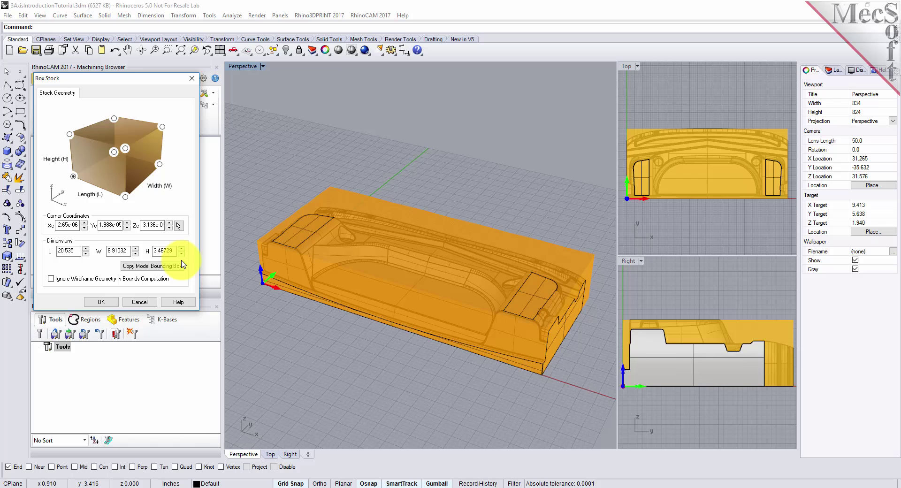
pyautogui.click(143, 301)
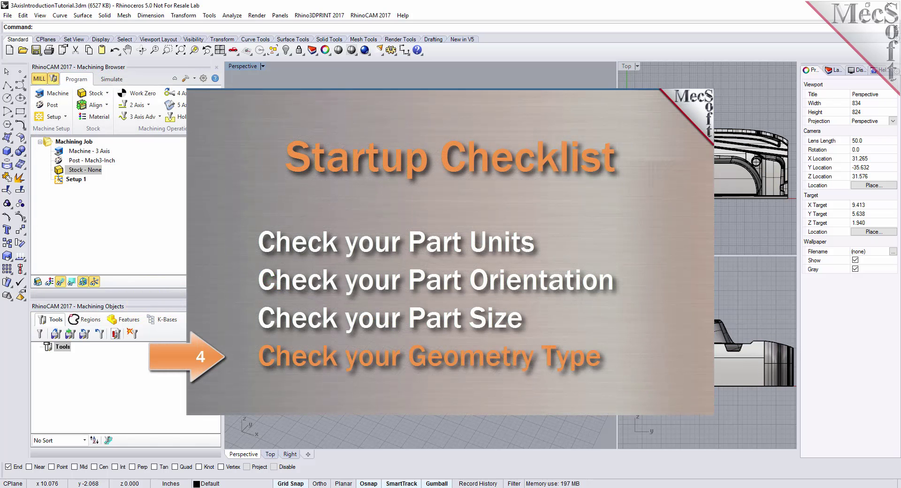
# Inspect the geometry type of the curved wall surface around the part's central pocket.
pyautogui.click(750, 192)
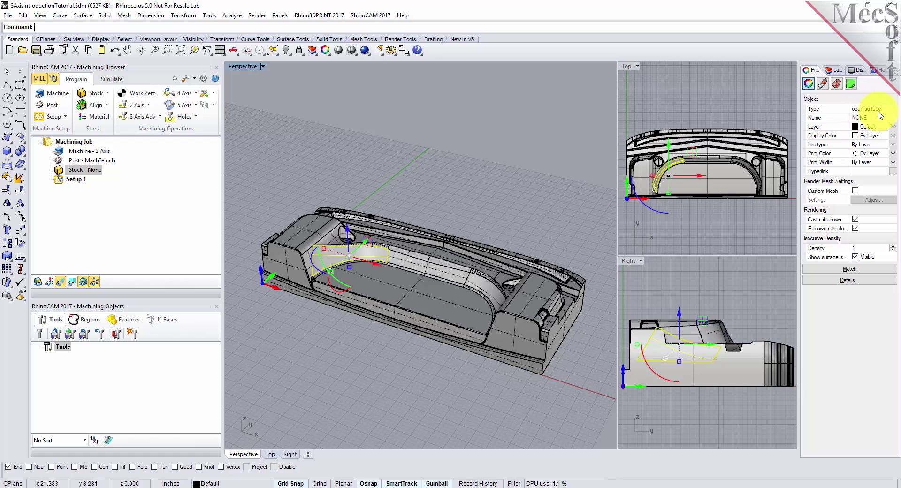
pyautogui.click(392, 359)
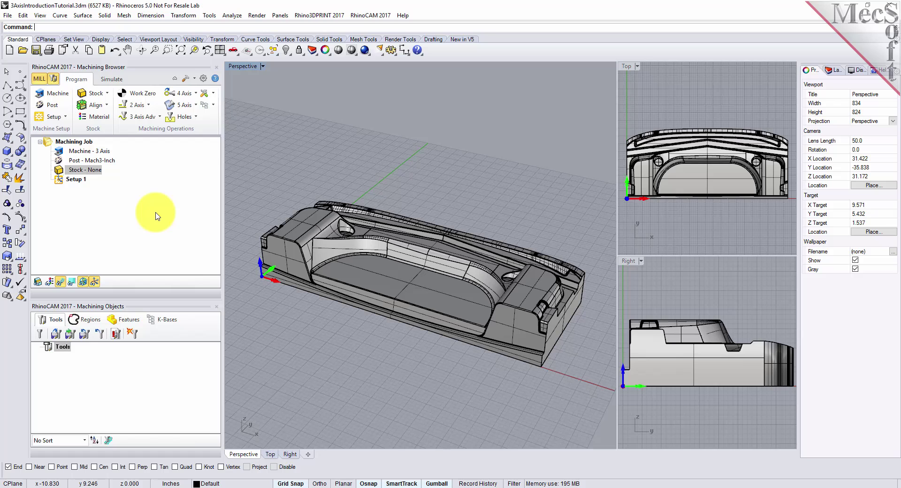
# Define the machine tool for the machining job as 3 Axis.
pyautogui.click(61, 98)
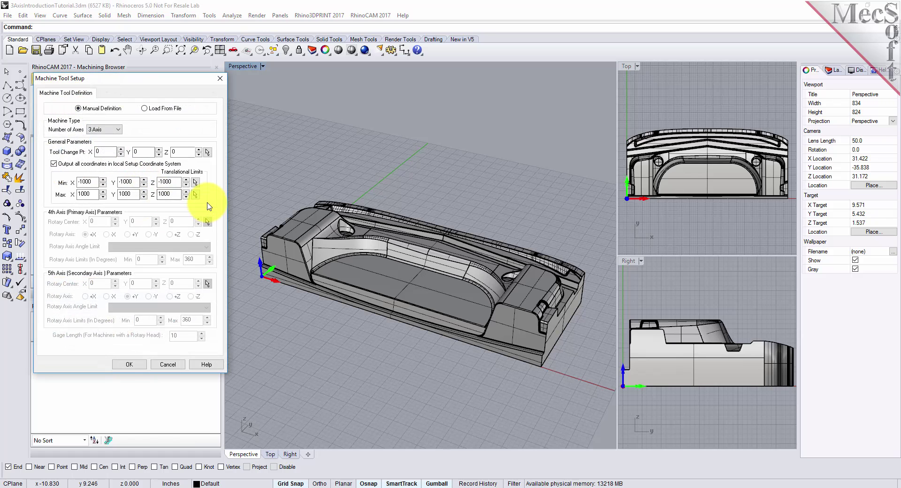
pyautogui.click(110, 129)
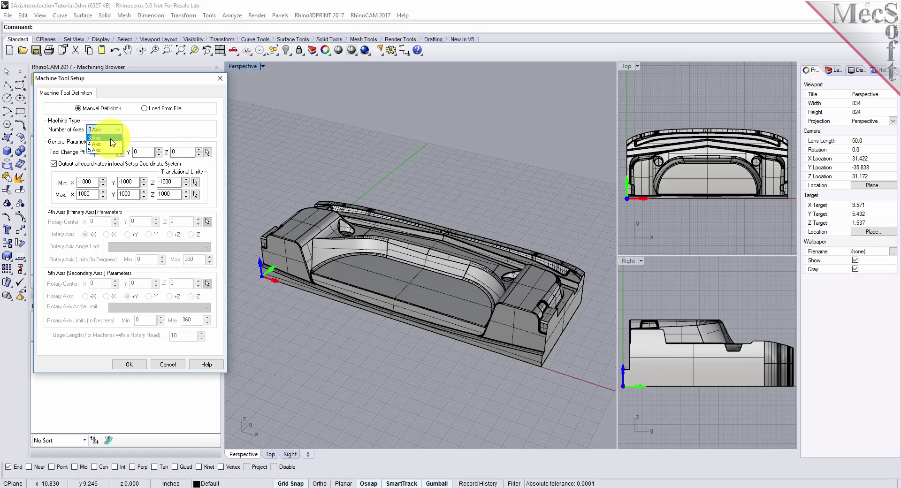
pyautogui.click(112, 138)
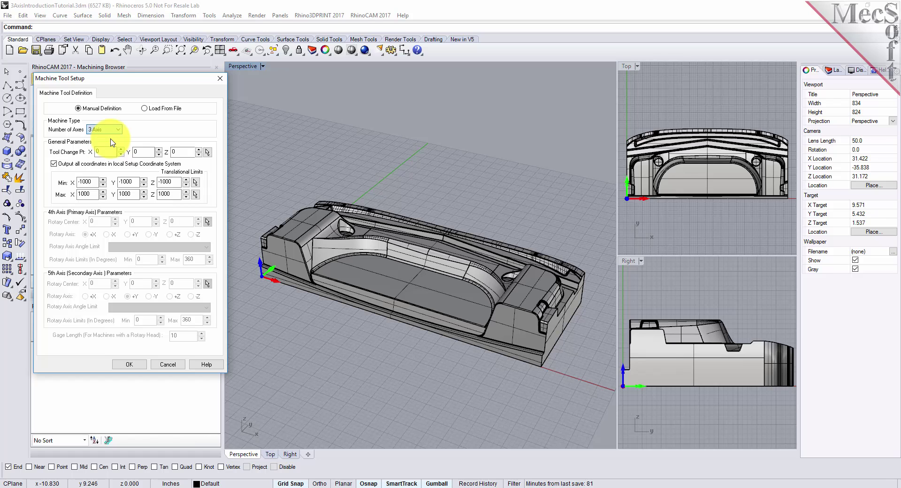
pyautogui.click(129, 364)
pyautogui.click(71, 151)
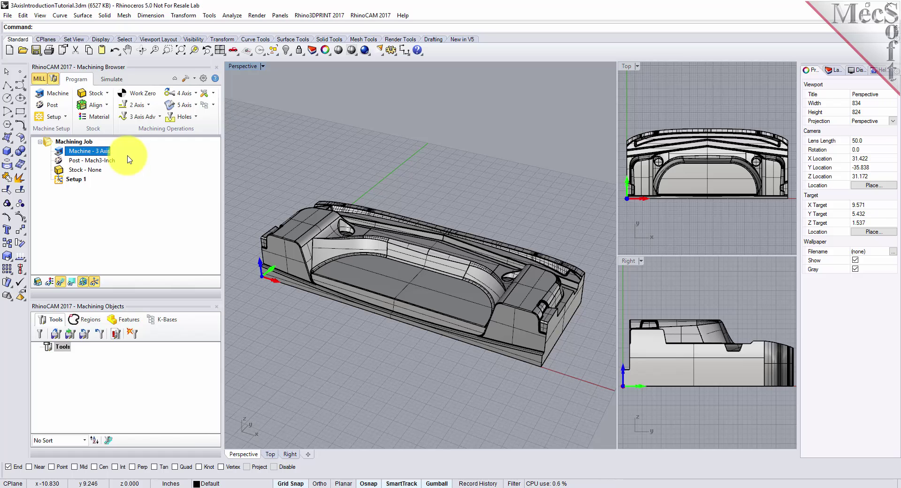
# Set the current post-processor to Haas with .nc as the posted file extension.
pyautogui.click(53, 105)
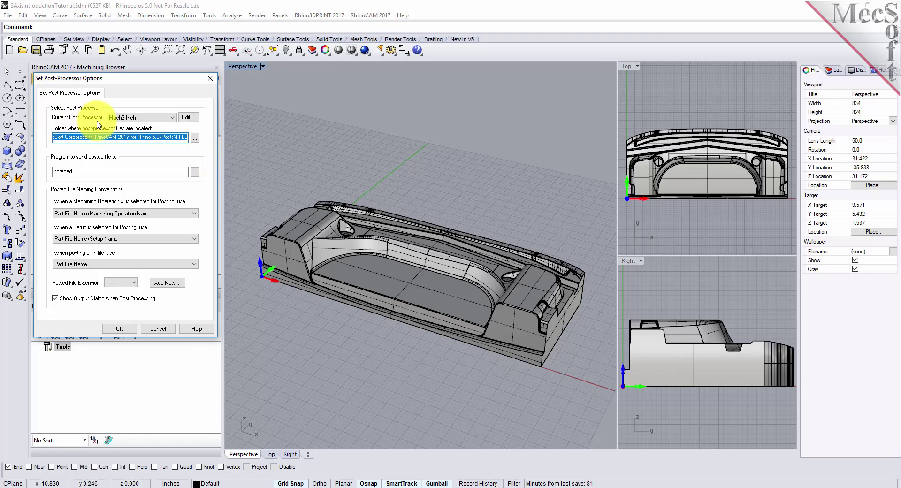
pyautogui.click(172, 117)
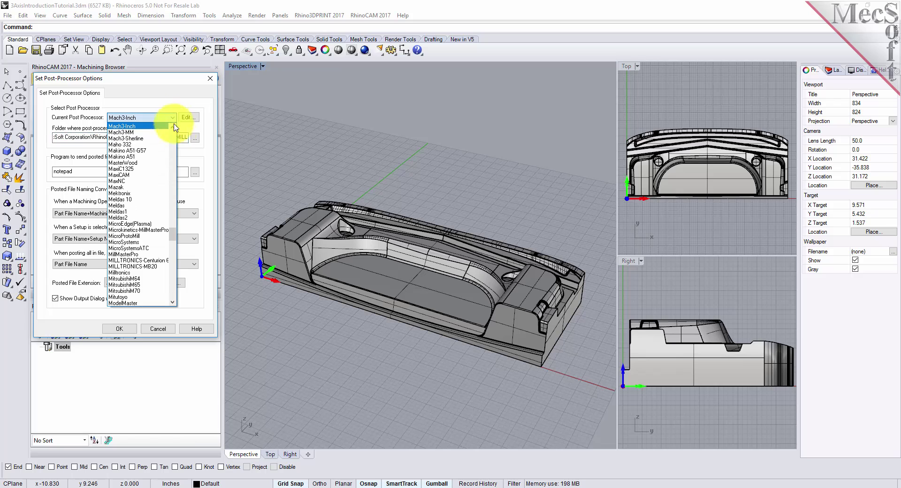
pyautogui.moveTo(173, 242); pyautogui.dragTo(172, 203)
pyautogui.click(124, 183)
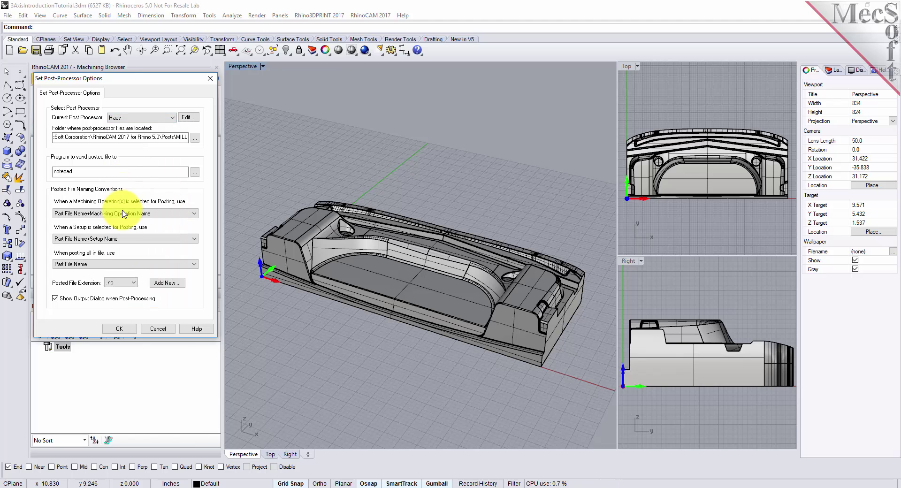
pyautogui.click(135, 284)
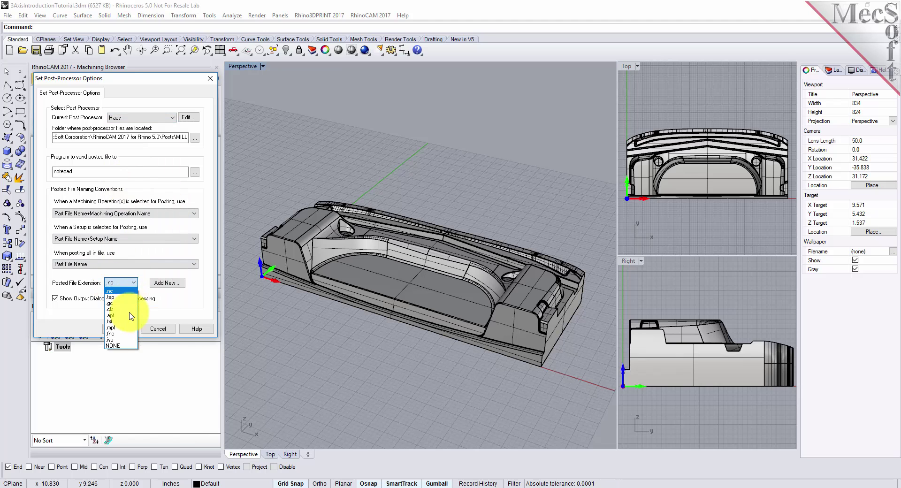
pyautogui.click(125, 294)
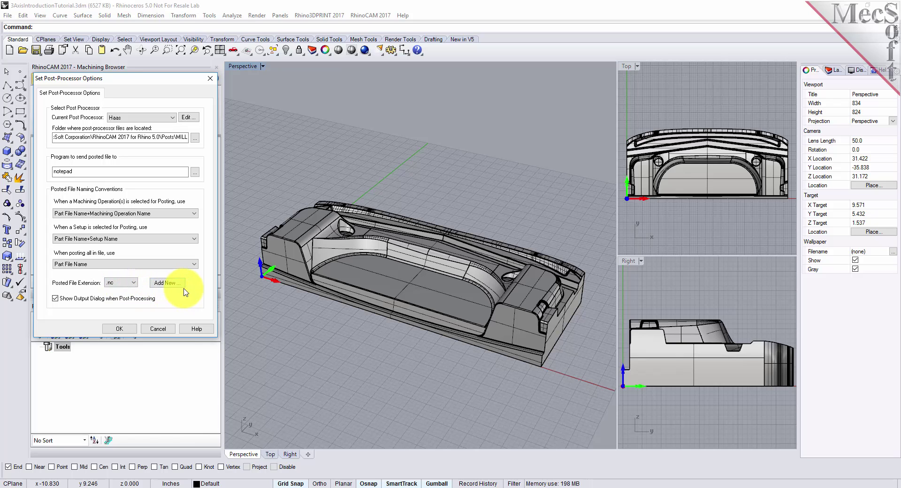
pyautogui.click(131, 331)
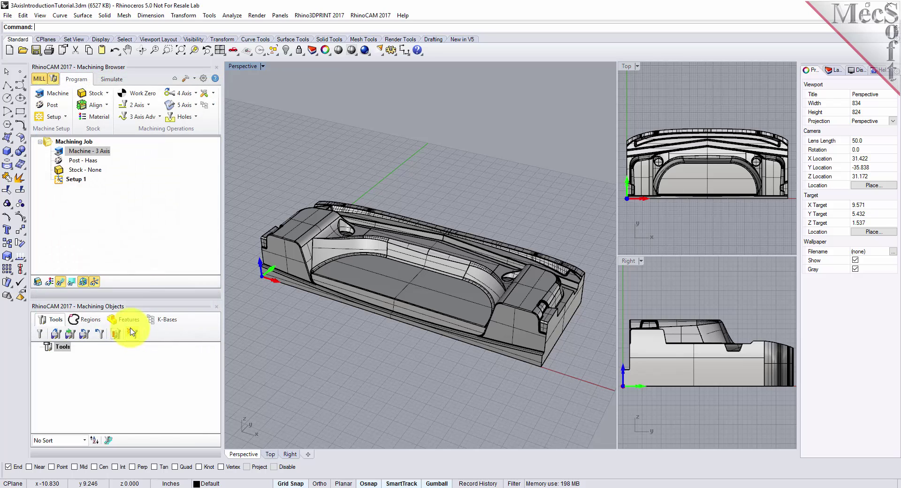
pyautogui.click(75, 160)
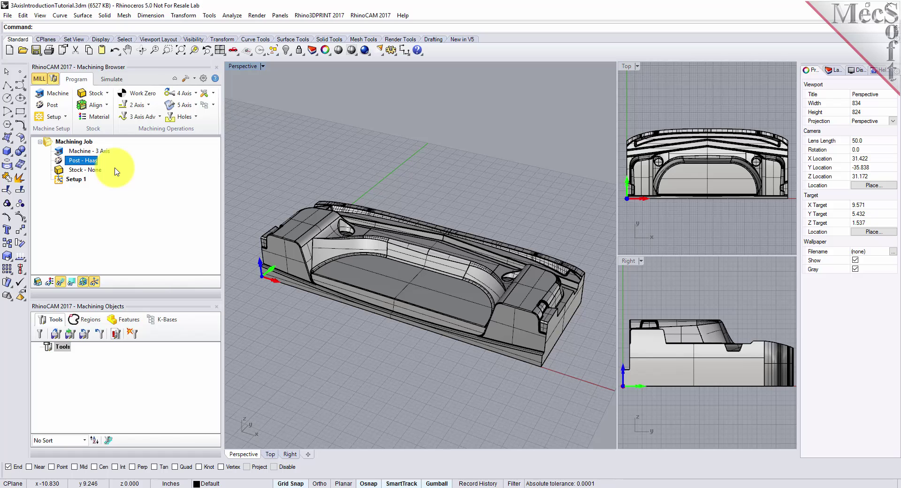
# Start a box stock for the machining job and copy the model bounding box into its dimensions.
pyautogui.click(72, 179)
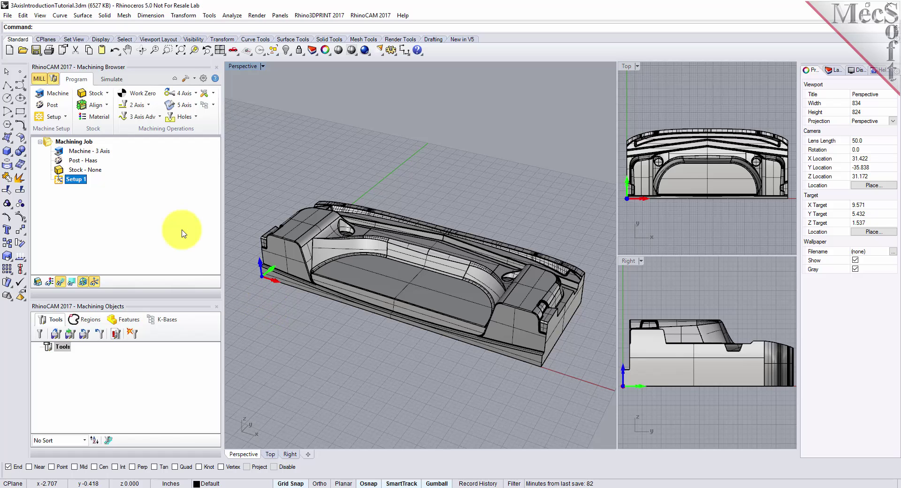
pyautogui.click(108, 96)
pyautogui.click(108, 94)
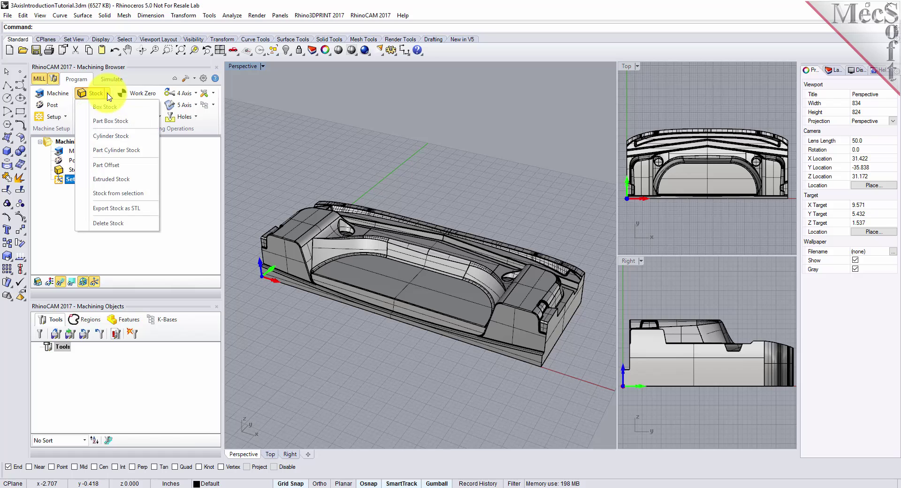
pyautogui.click(135, 113)
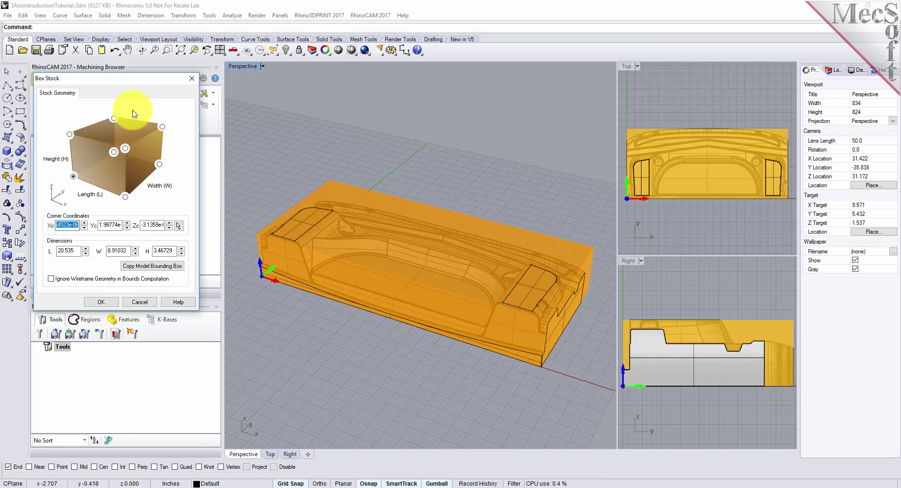
pyautogui.click(151, 266)
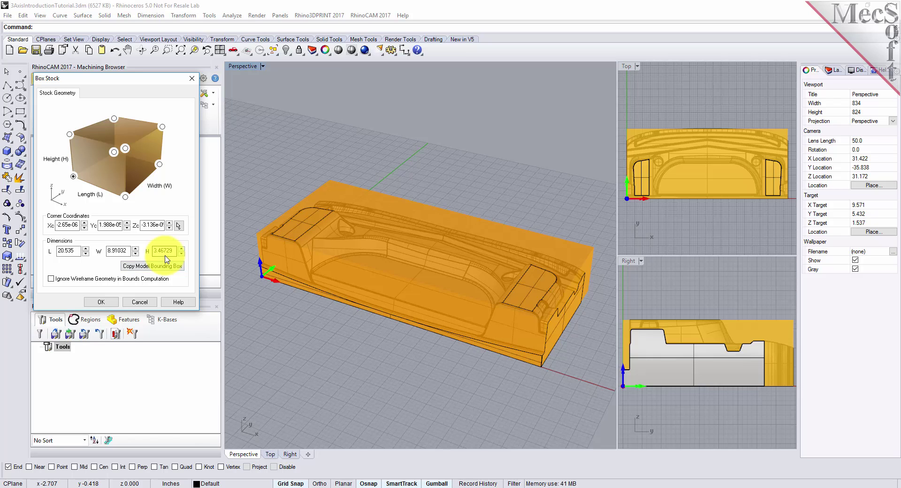
# Set the box stock's height to 3.75 inches, using its bottom south-west corner as the reference corner, and create the stock.
pyautogui.moveTo(175, 251); pyautogui.dragTo(148, 252)
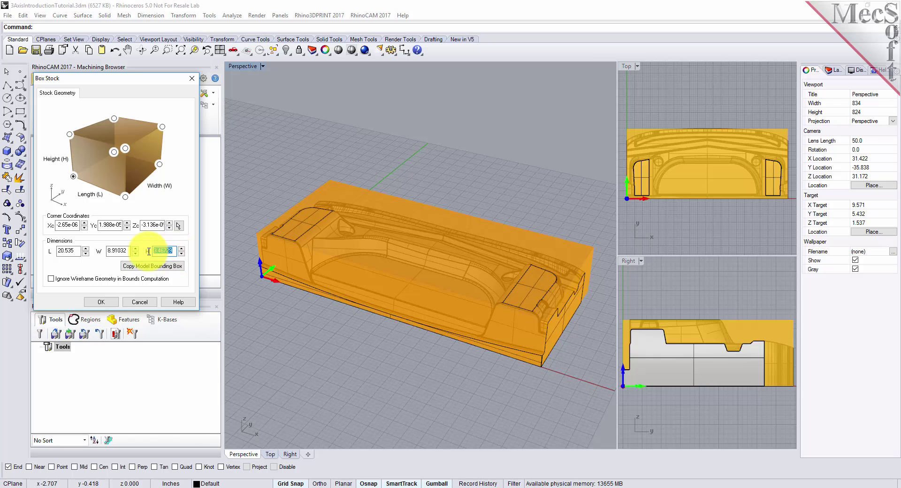
pyautogui.write('3.7')
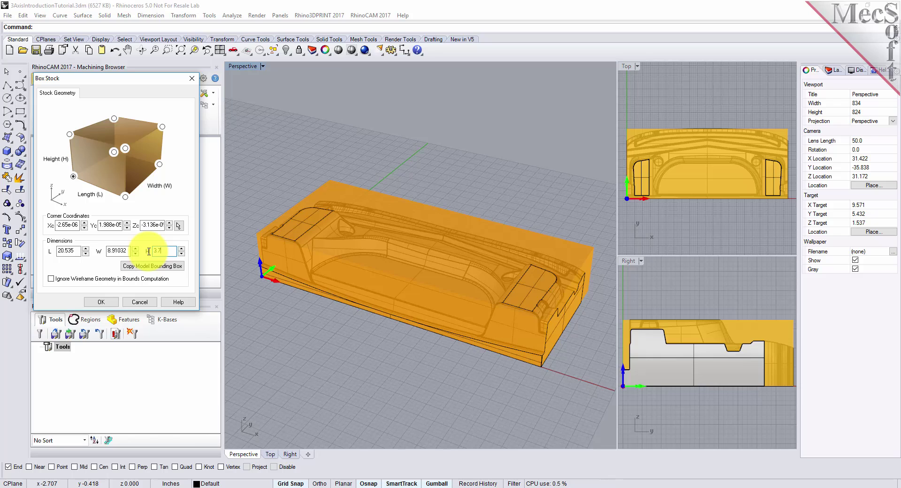
pyautogui.write('5')
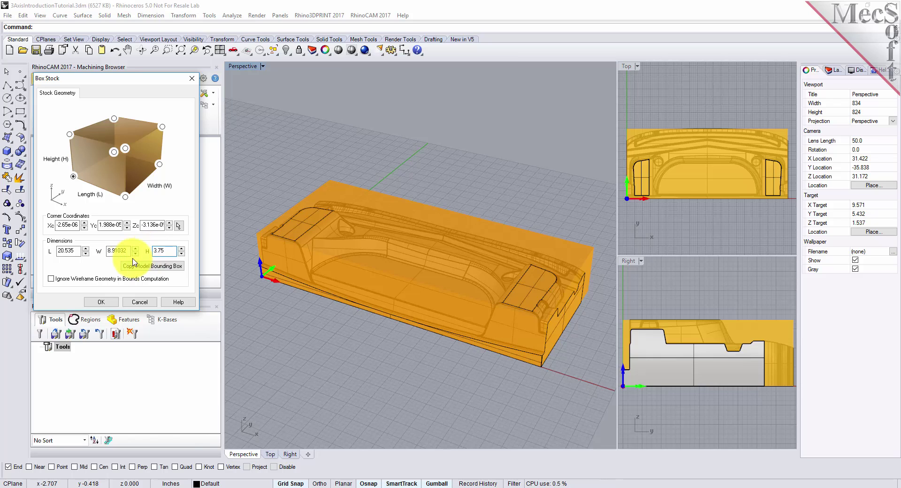
pyautogui.click(69, 251)
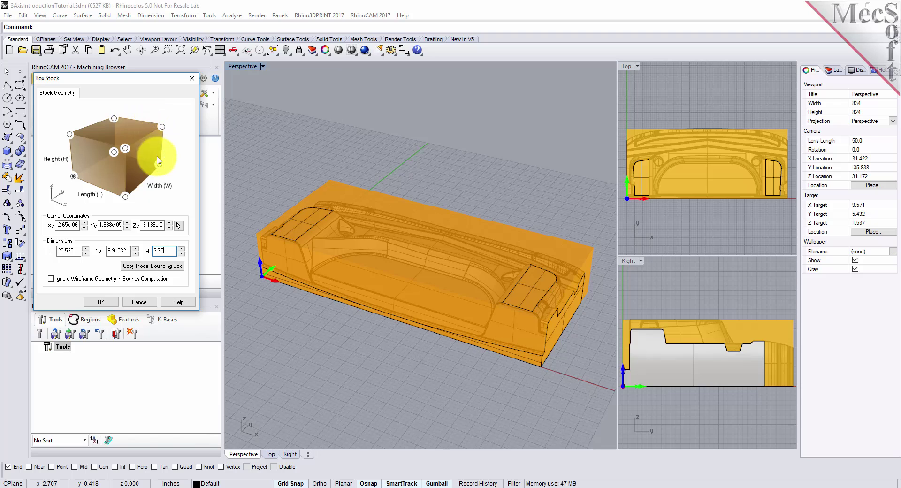
pyautogui.click(73, 178)
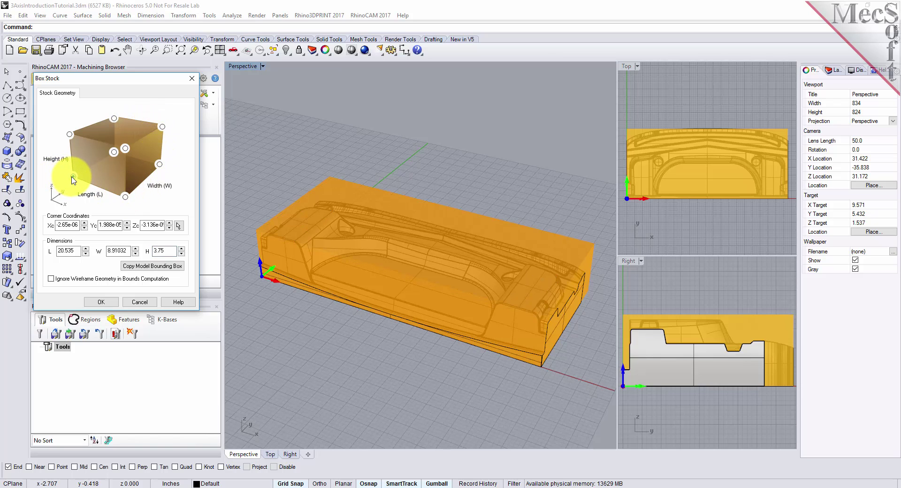
pyautogui.click(101, 302)
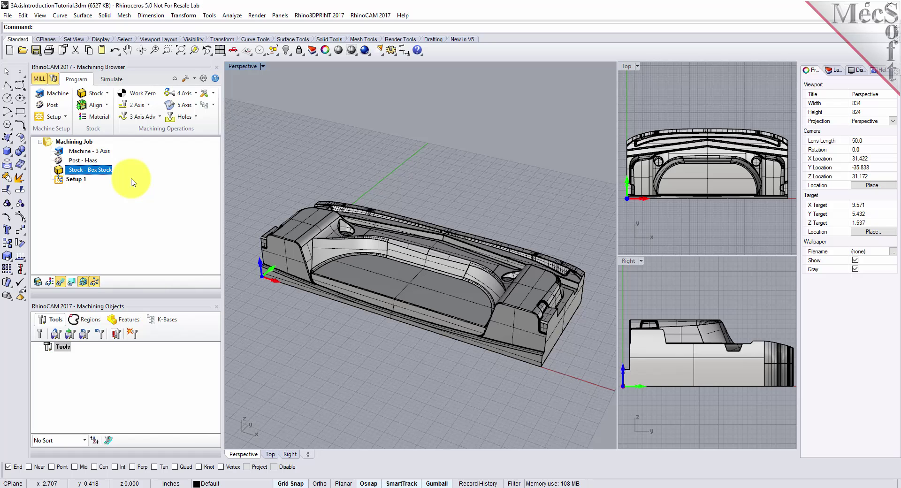
# Turn on the display of the box stock around the part.
pyautogui.click(38, 283)
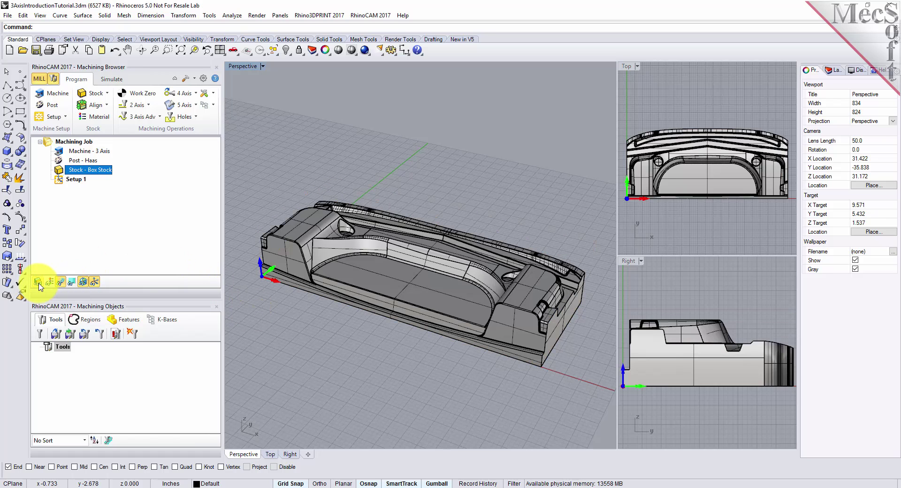
pyautogui.click(38, 283)
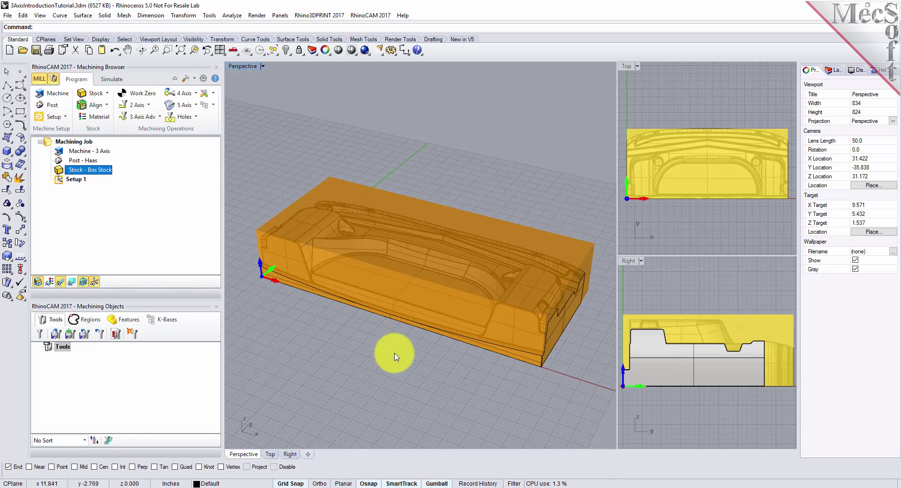
# Align the box stock with the part using bottom Z alignment and center XY alignment.
pyautogui.click(107, 106)
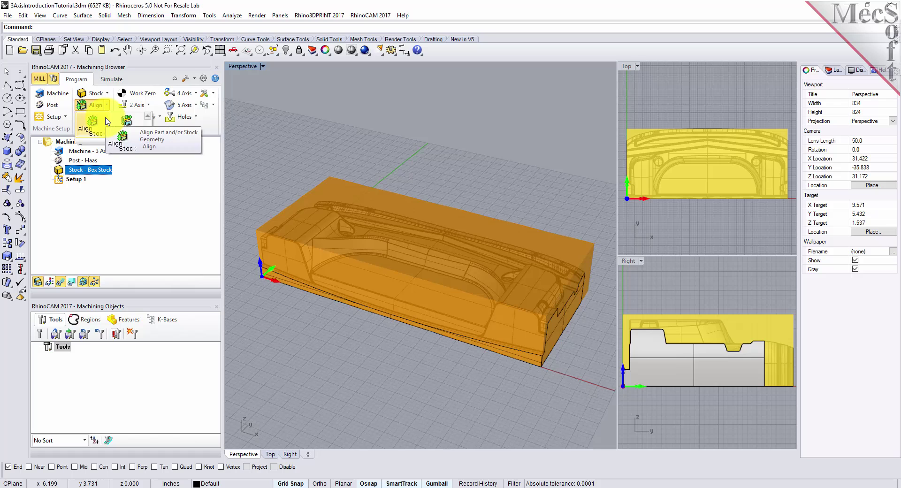
pyautogui.click(107, 121)
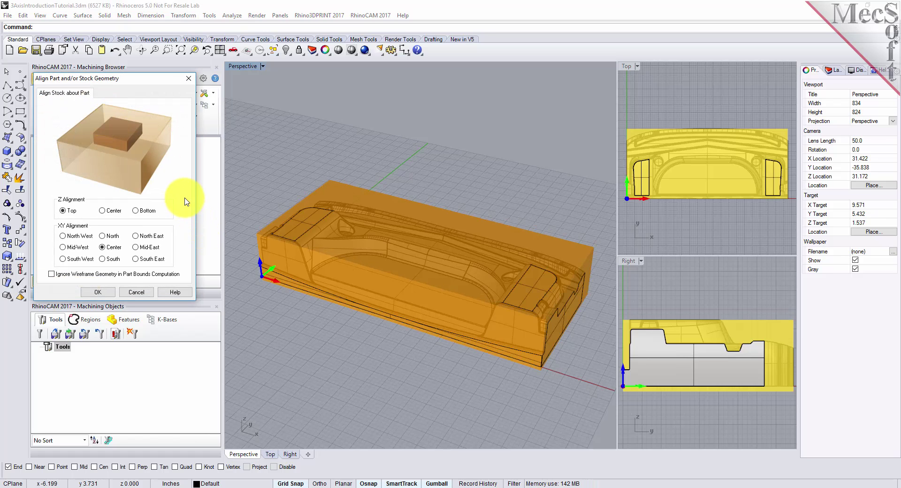
pyautogui.moveTo(313, 261); pyautogui.dragTo(457, 347, button='right')
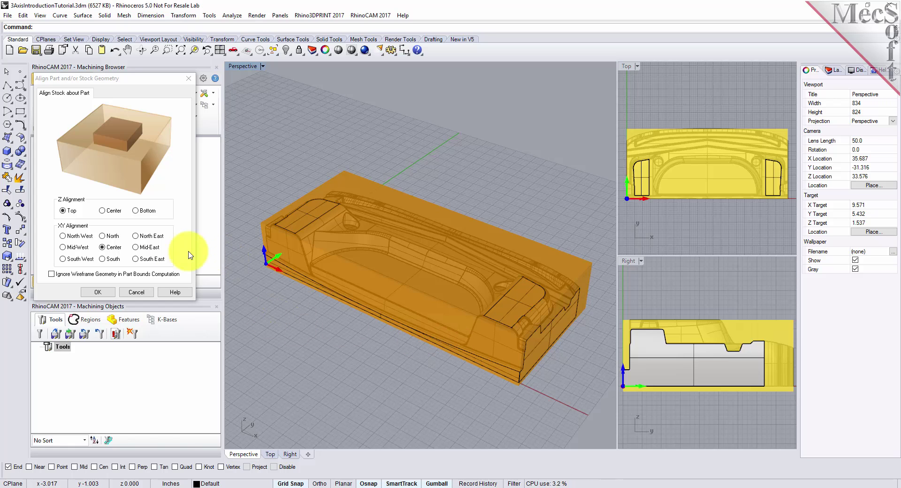
pyautogui.click(136, 210)
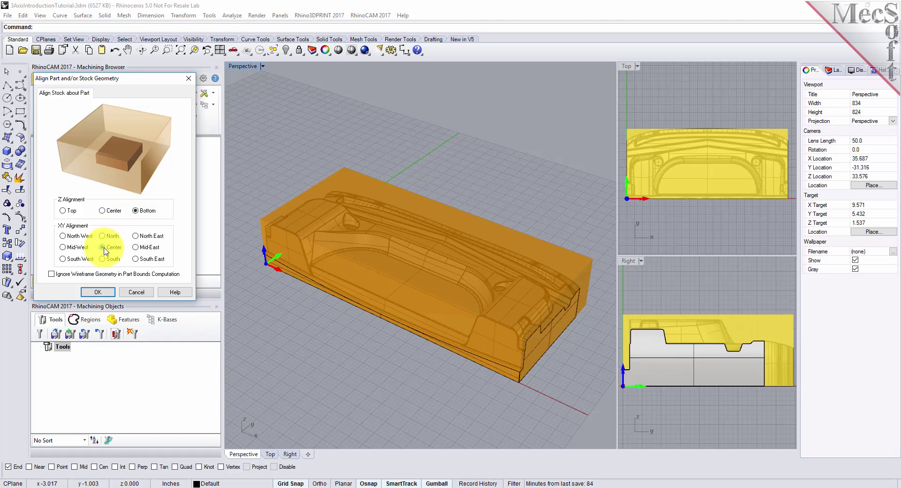
pyautogui.click(104, 293)
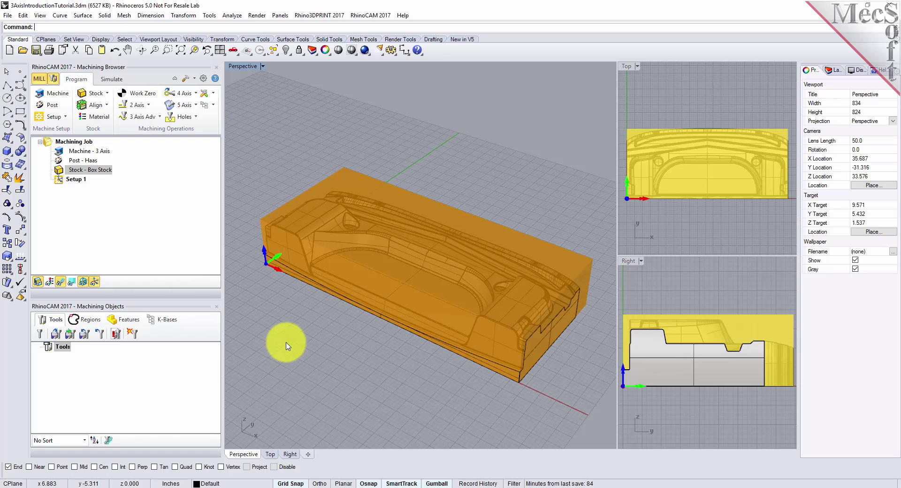
# Set the stock material to ALUMINUM - 6061 from the FeedsSpeedsDataINCH.xml material file.
pyautogui.click(100, 117)
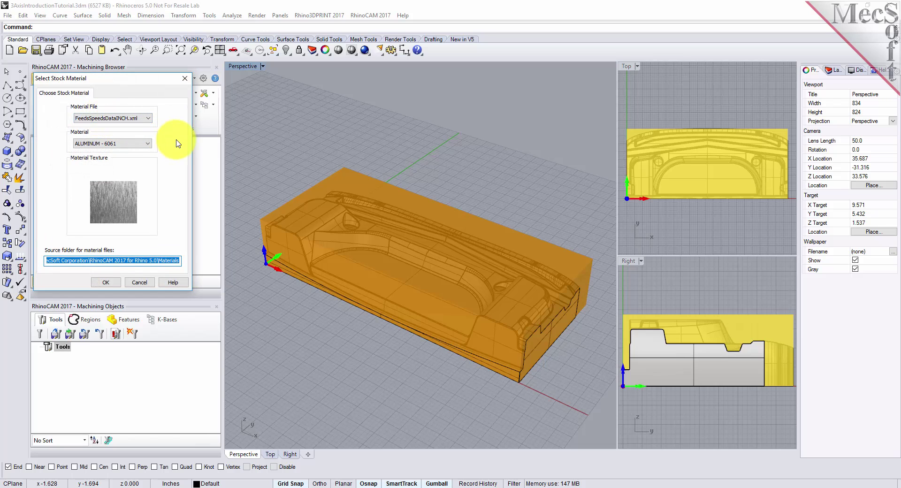
pyautogui.click(148, 144)
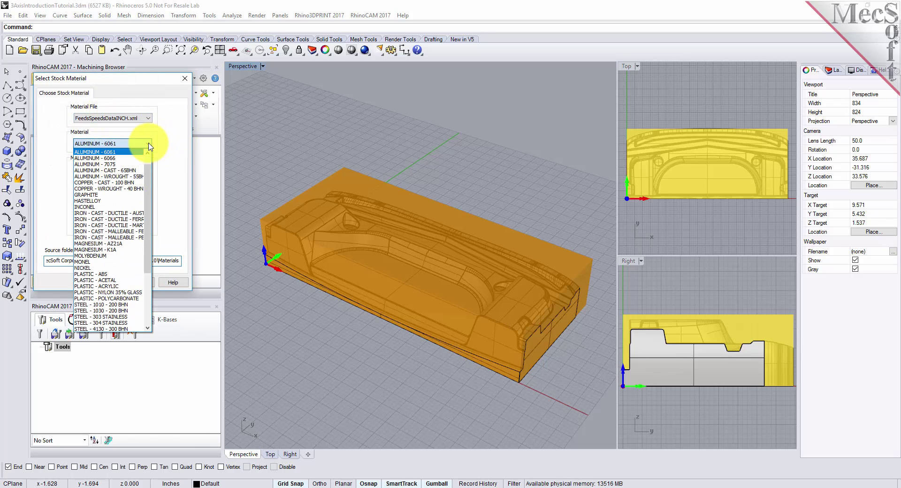
pyautogui.scroll(1, 151, 183)
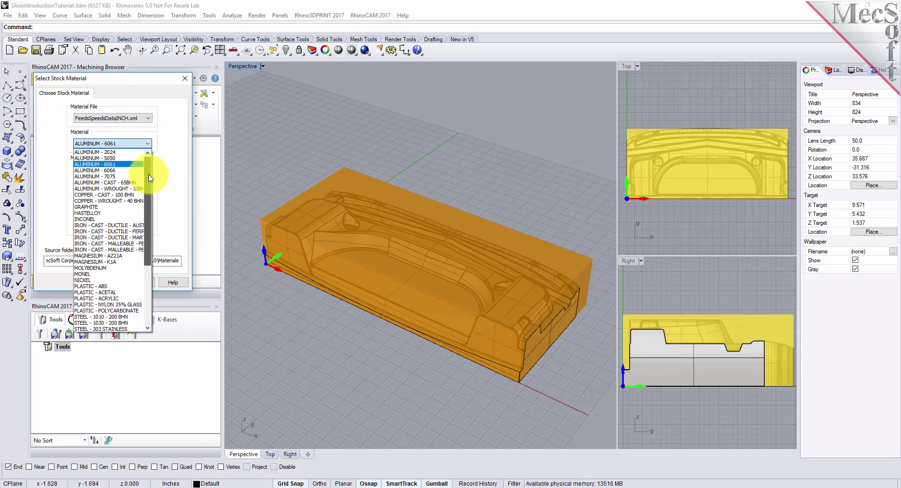
pyautogui.click(117, 165)
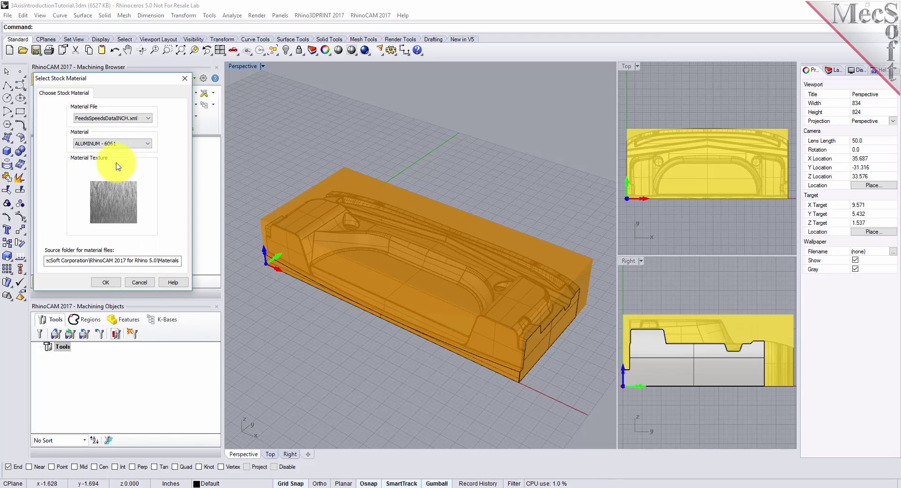
pyautogui.click(107, 282)
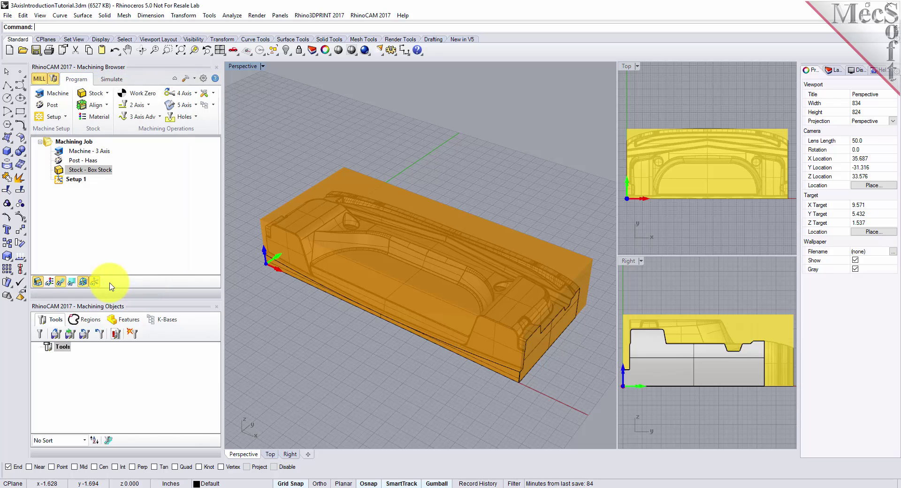
# Inspect the stock with its material texture displayed, and return it to the plain transparent display.
pyautogui.click(50, 281)
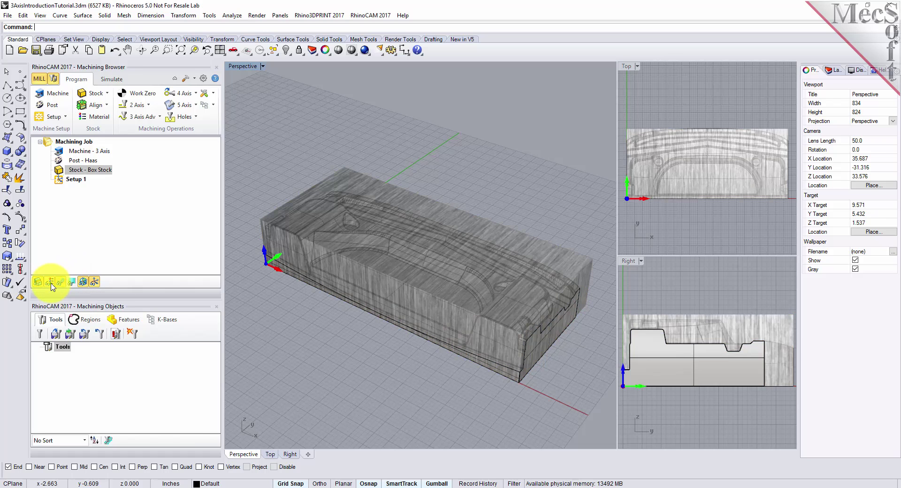
pyautogui.click(50, 282)
pyautogui.click(49, 282)
pyautogui.moveTo(370, 292); pyautogui.dragTo(459, 172, button='right')
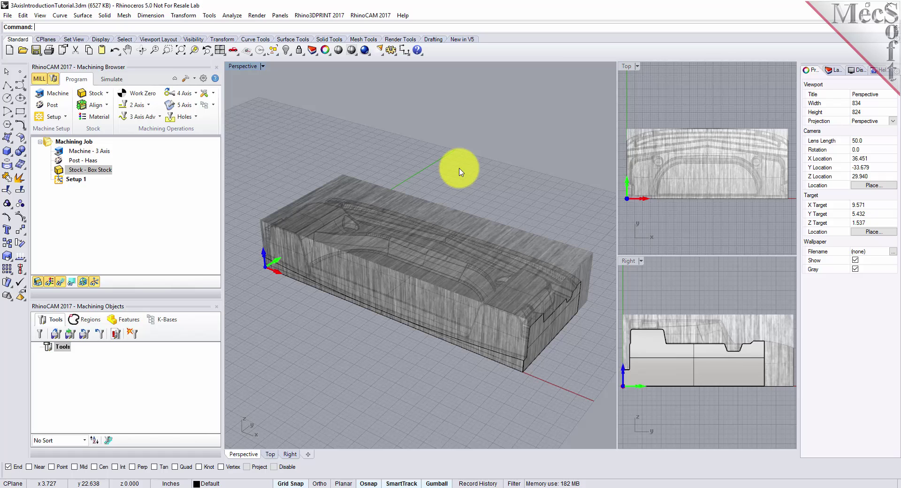
pyautogui.click(50, 282)
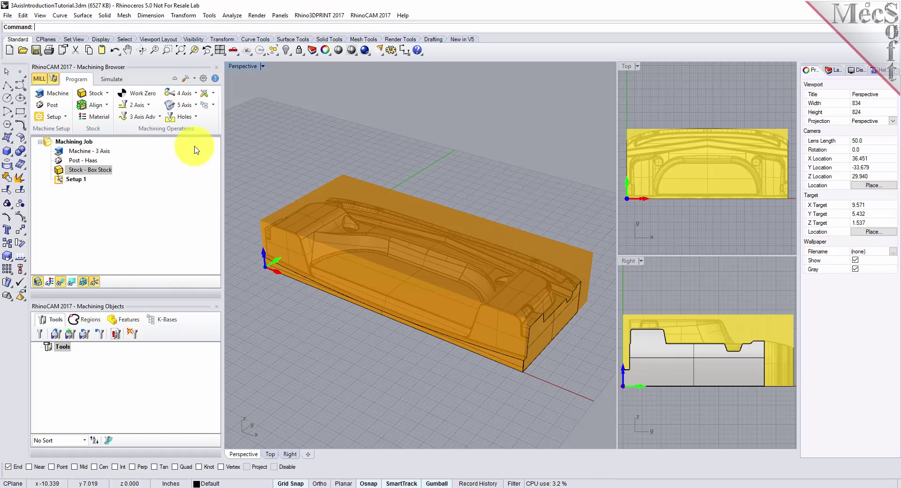
# Set the world coordinate system origin to the stock box, on its highest Z face at the south-west corner.
pyautogui.click(108, 106)
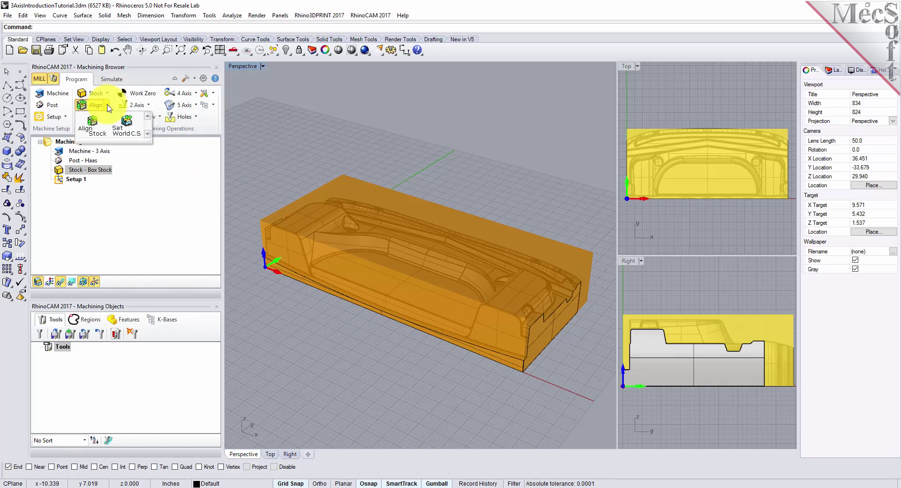
pyautogui.click(139, 129)
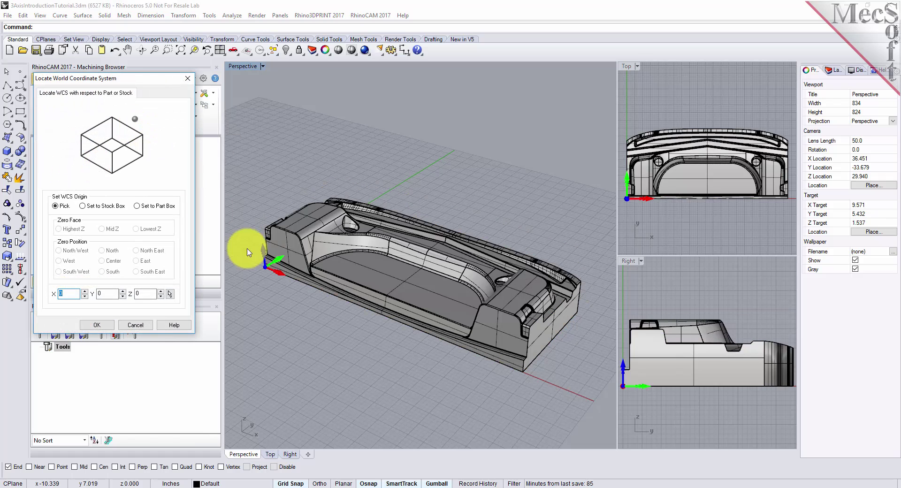
pyautogui.click(83, 206)
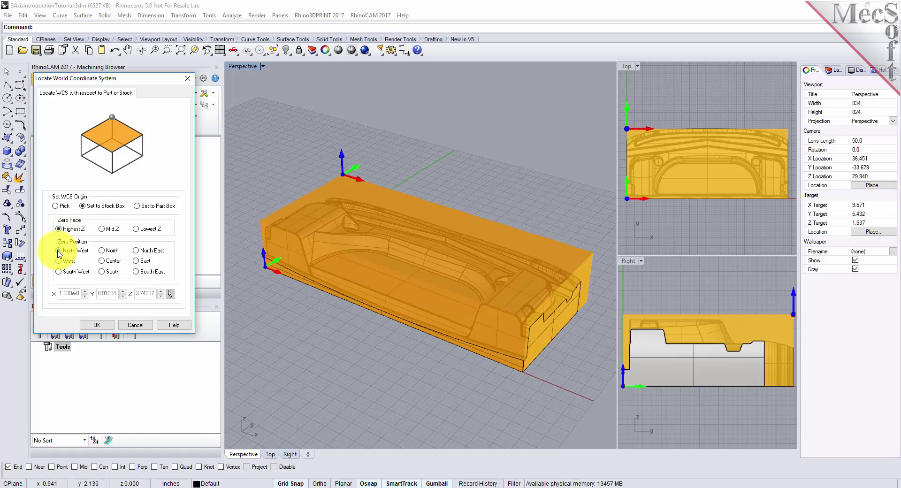
pyautogui.click(59, 274)
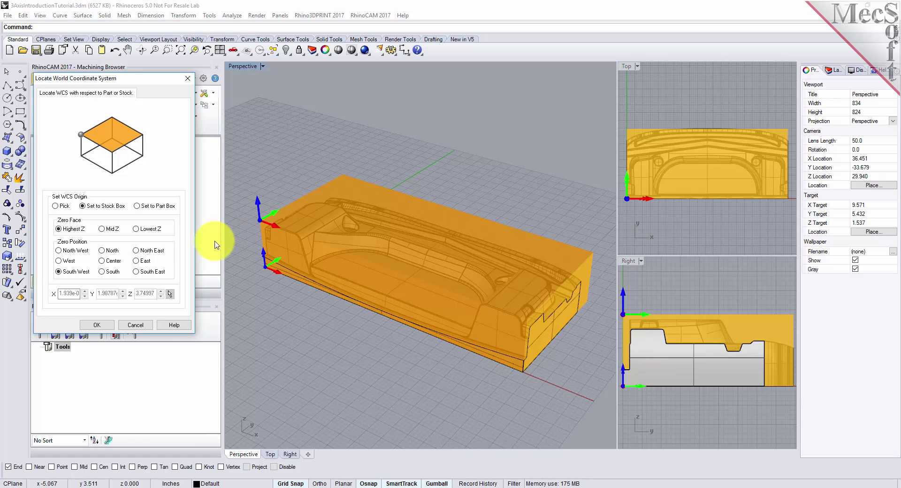
pyautogui.click(100, 326)
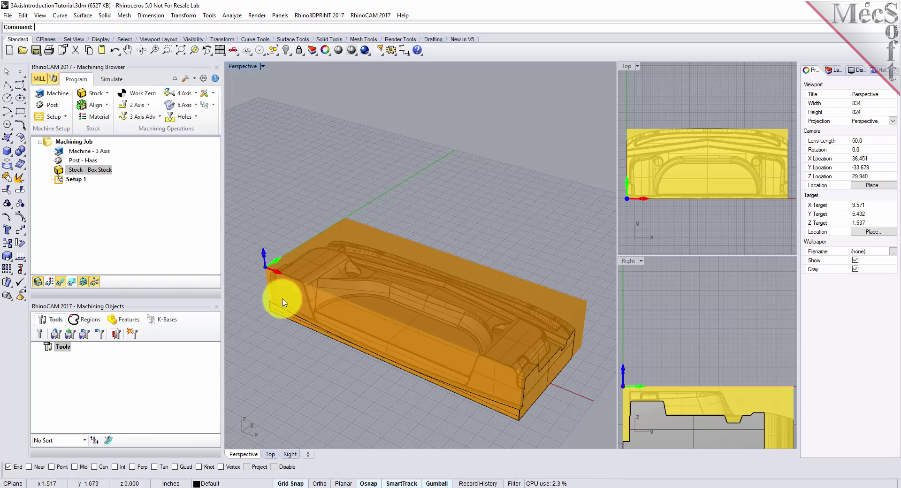
pyautogui.scroll(3, 446, 416)
pyautogui.scroll(-2, 431, 376)
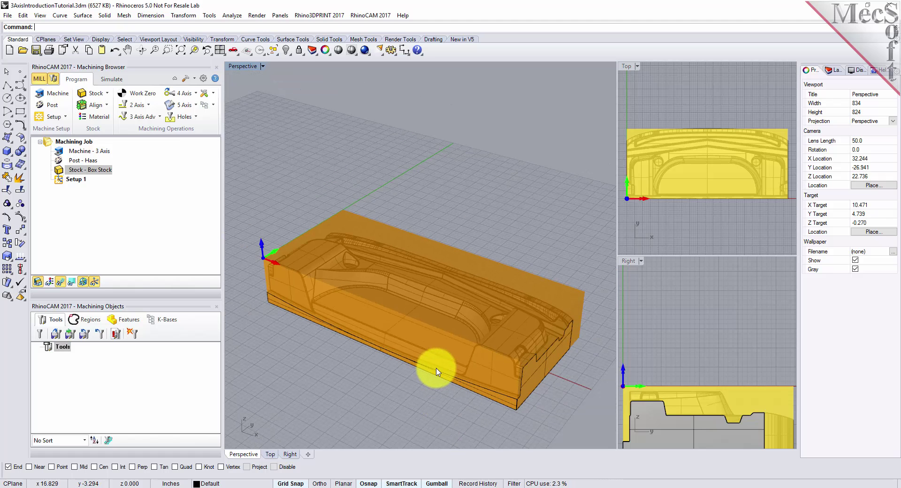
pyautogui.click(180, 50)
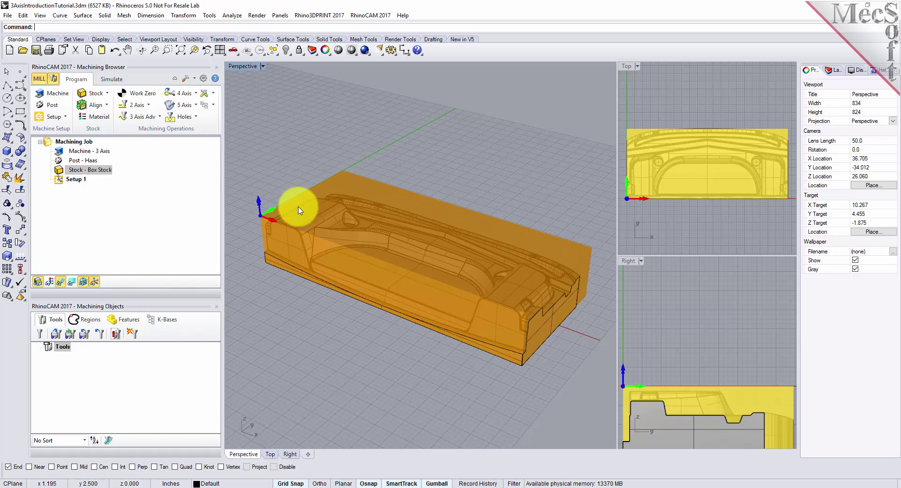
pyautogui.click(709, 312)
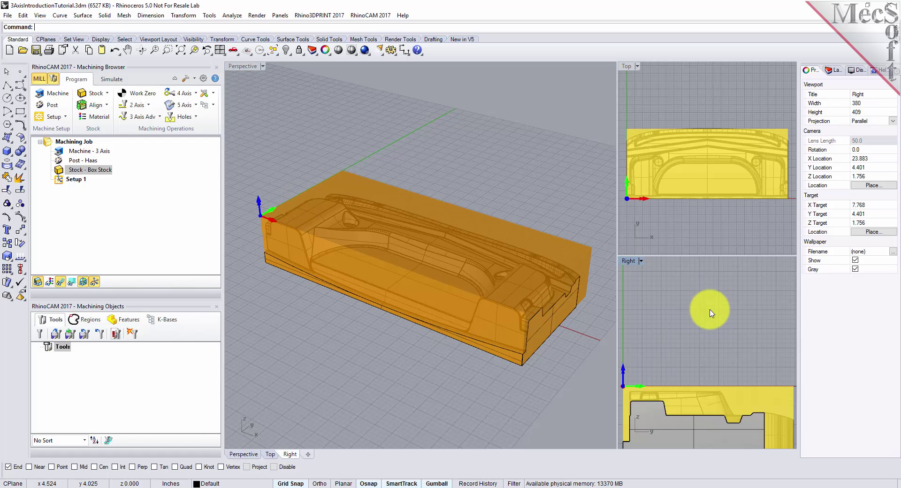
pyautogui.click(183, 52)
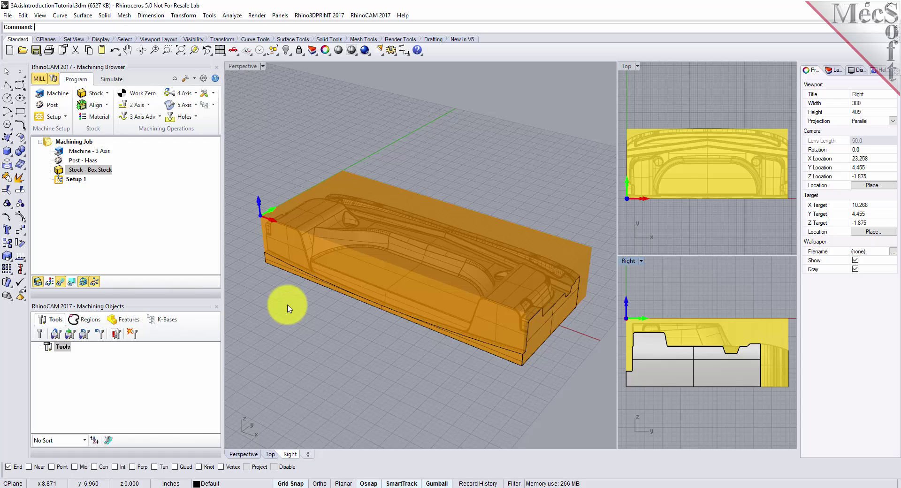
# Load the cutting tools from the 3AxisIntroductionTutorial.vkb library file into the session.
pyautogui.click(56, 334)
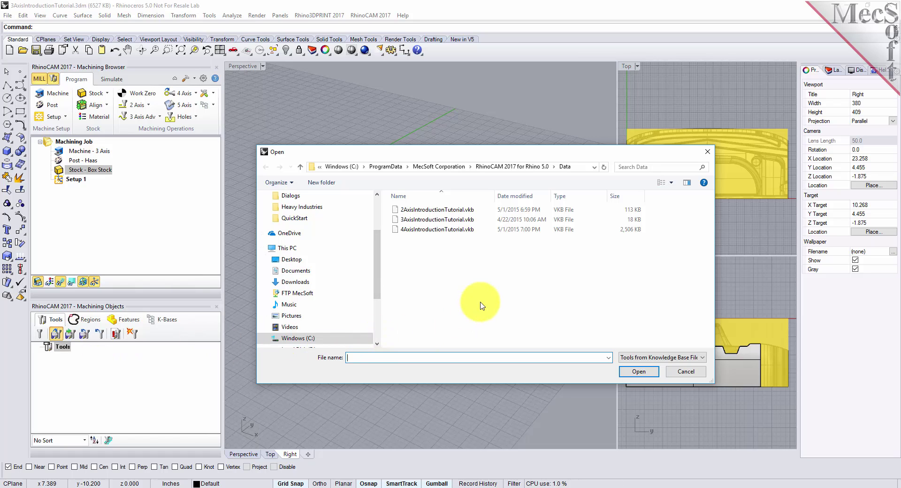
pyautogui.click(406, 221)
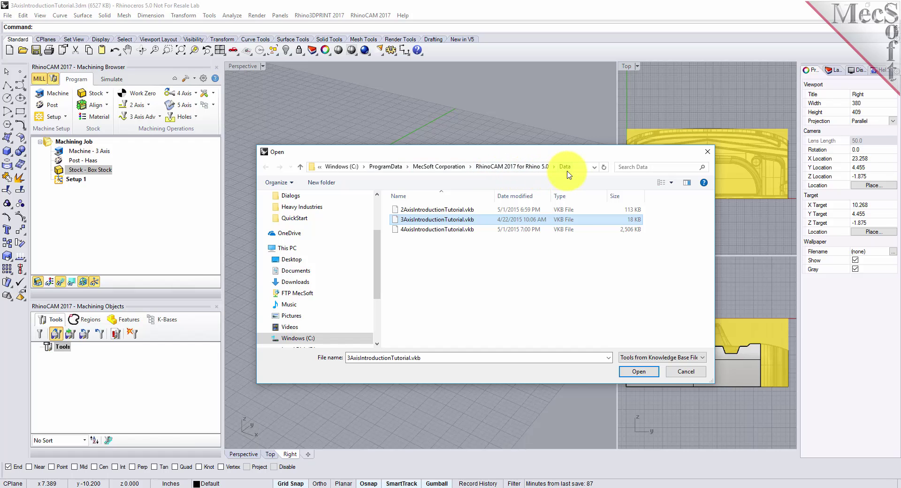
pyautogui.click(634, 372)
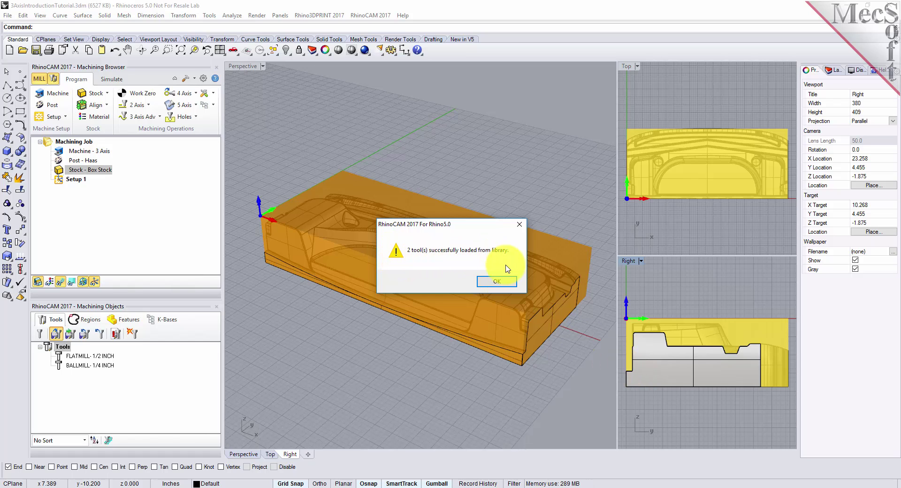
pyautogui.click(494, 280)
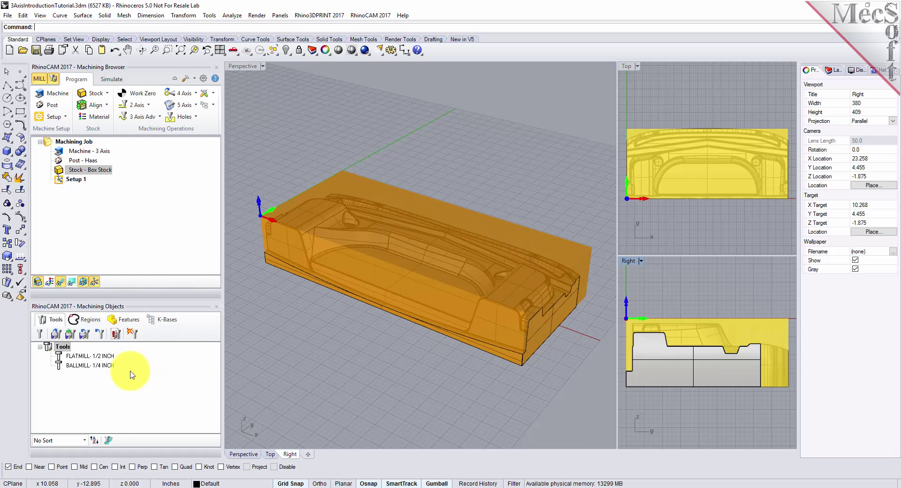
# Examine the dimensions, feeds and speeds of the 1/4 inch ball mill and the 1/2 inch flat mill without editing them.
pyautogui.click(106, 357)
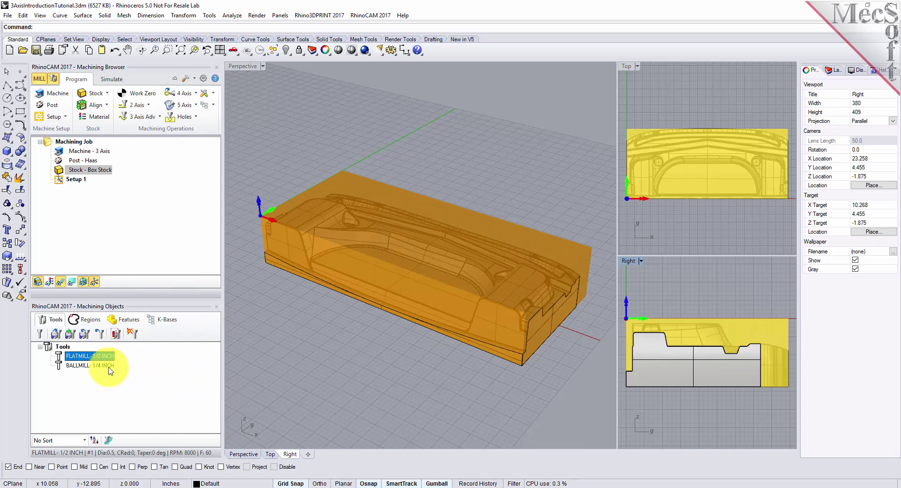
pyautogui.click(109, 367)
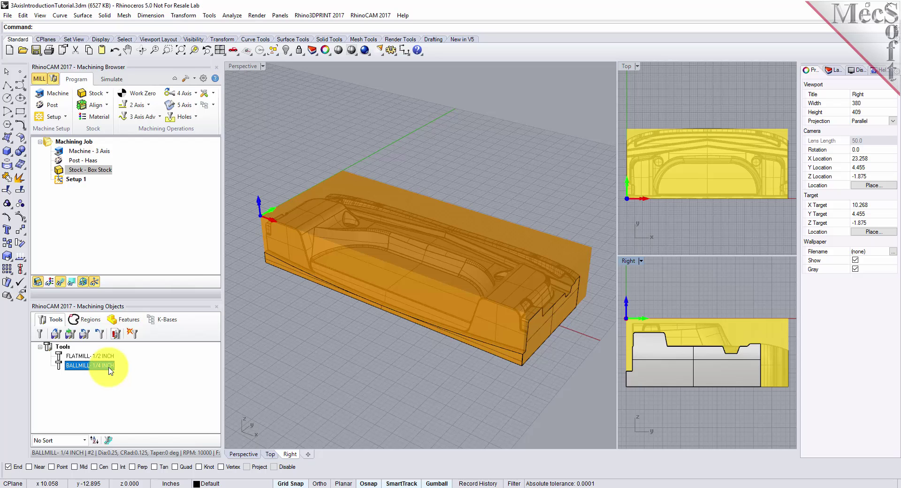
pyautogui.doubleClick(110, 369)
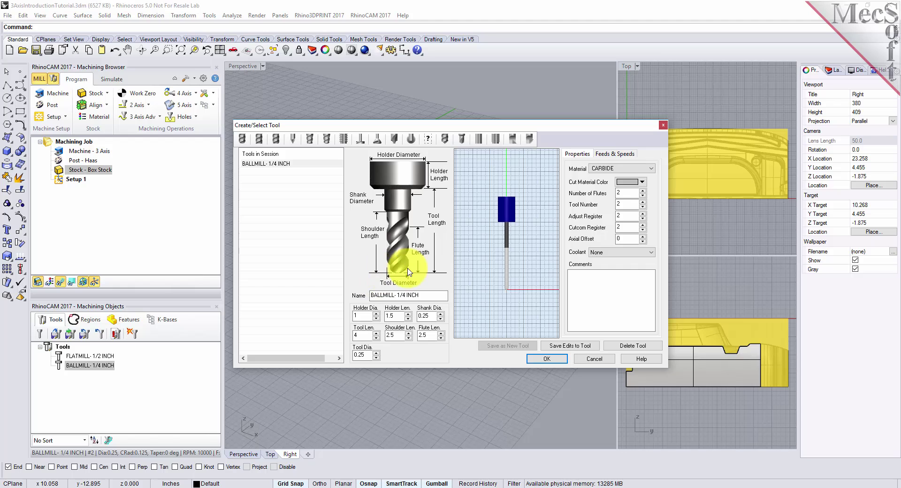
pyautogui.click(614, 154)
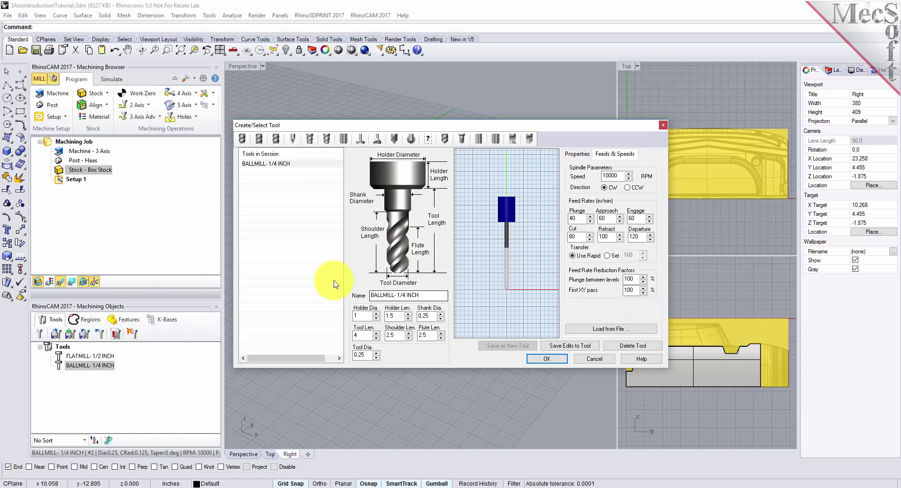
pyautogui.click(286, 166)
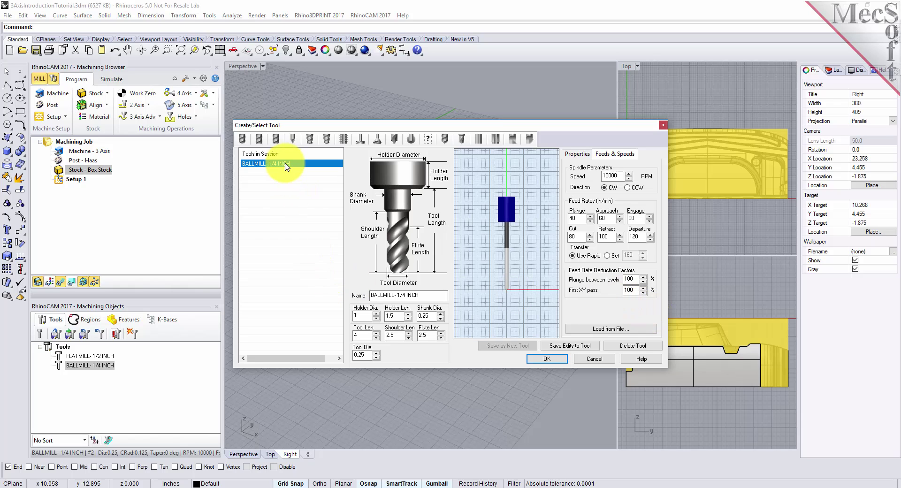
pyautogui.click(263, 142)
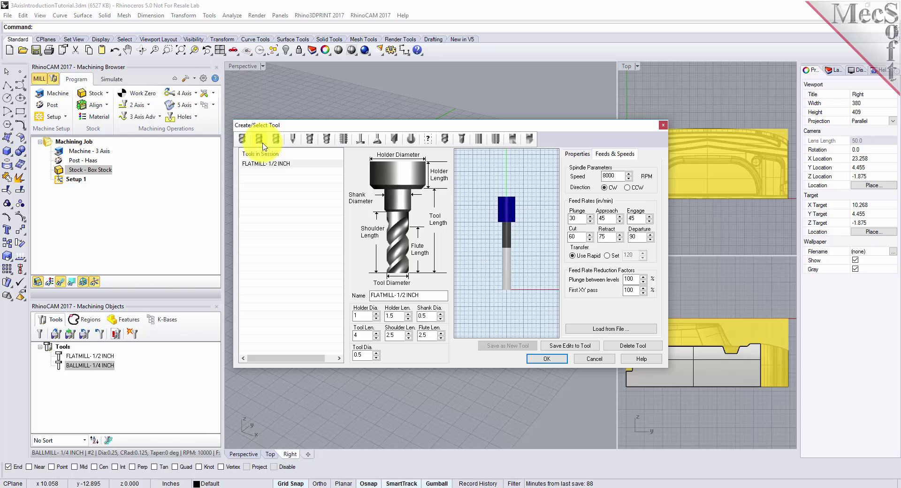
pyautogui.click(291, 163)
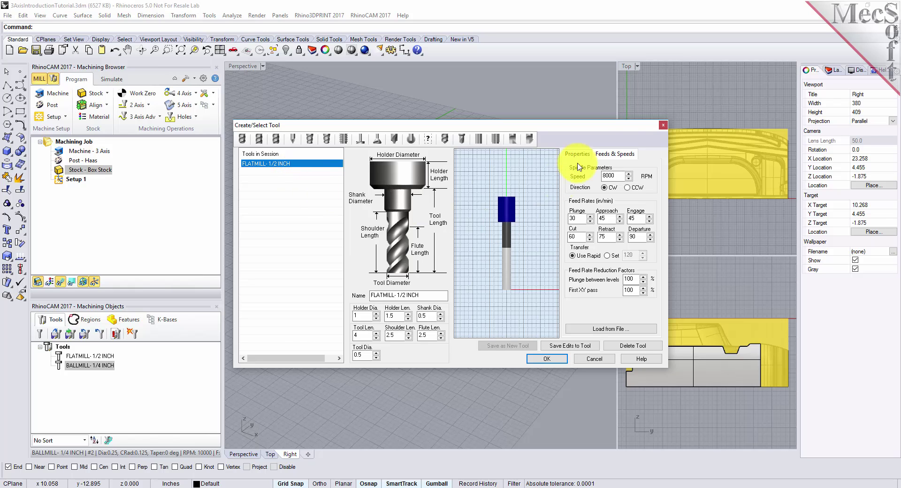
pyautogui.click(600, 360)
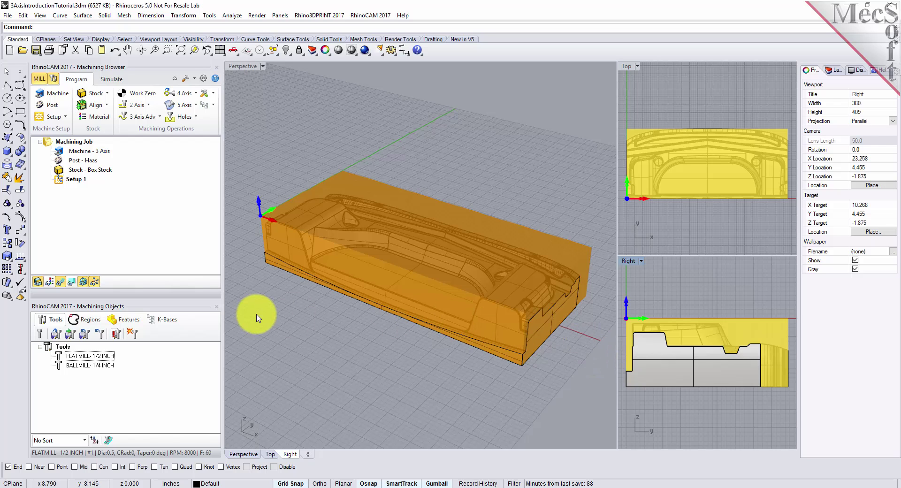
# Start a 3-axis Horizontal Roughing operation without containment regions and assign the FLATMILL- 1/2 INCH tool to it.
pyautogui.click(141, 117)
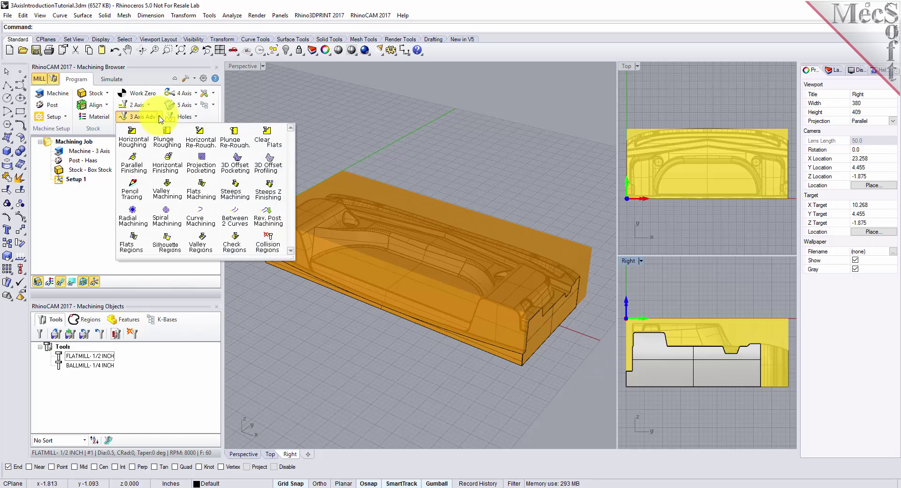
pyautogui.click(149, 150)
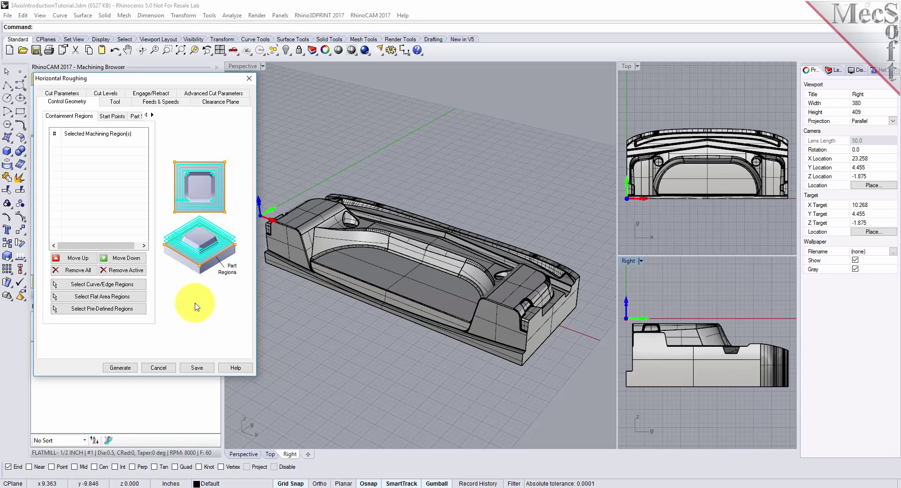
pyautogui.click(114, 102)
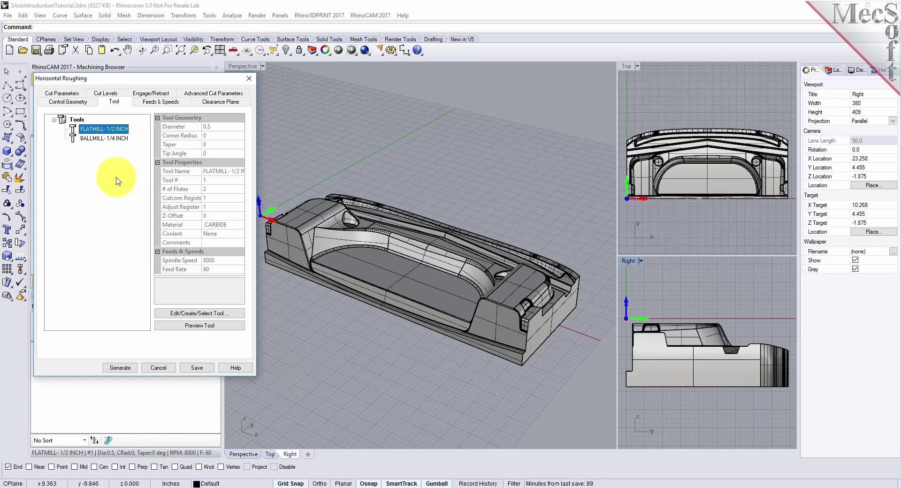
pyautogui.click(97, 133)
pyautogui.click(126, 149)
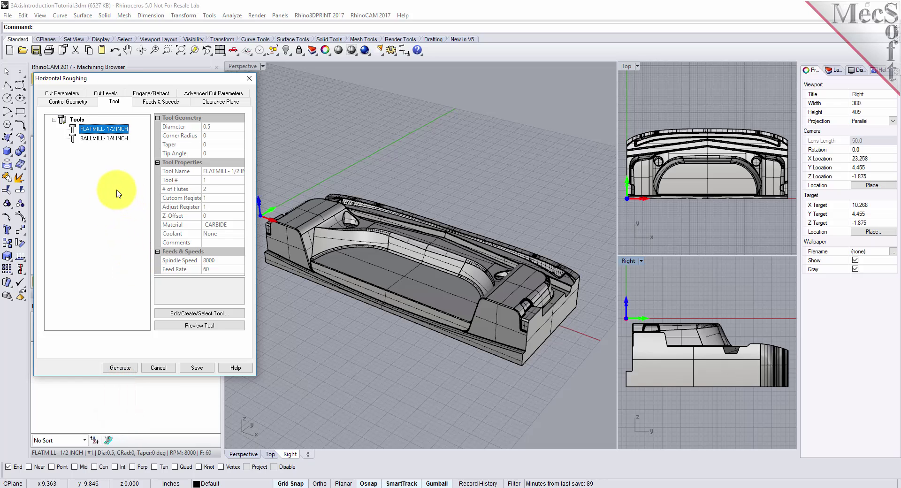
# Review the roughing operation's feeds and speeds, clearance plane and tolerances, and set the stepover distance to 40% of the tool diameter.
pyautogui.click(153, 102)
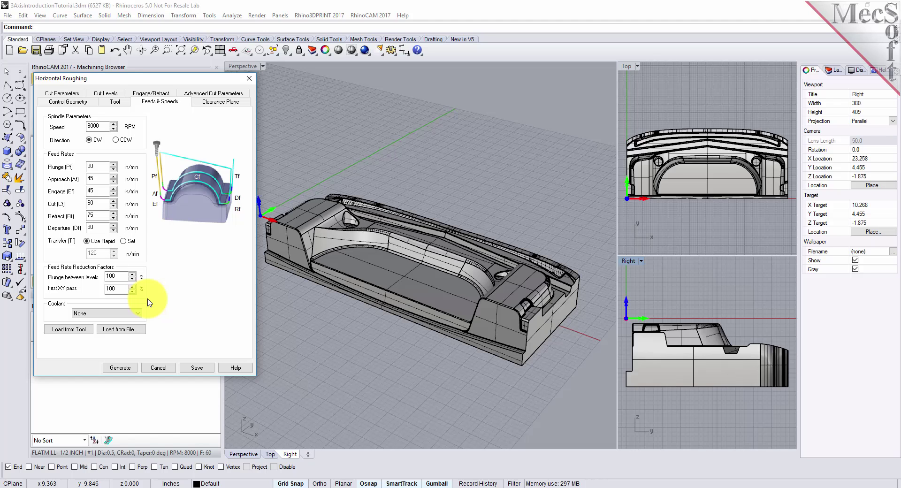
pyautogui.click(214, 104)
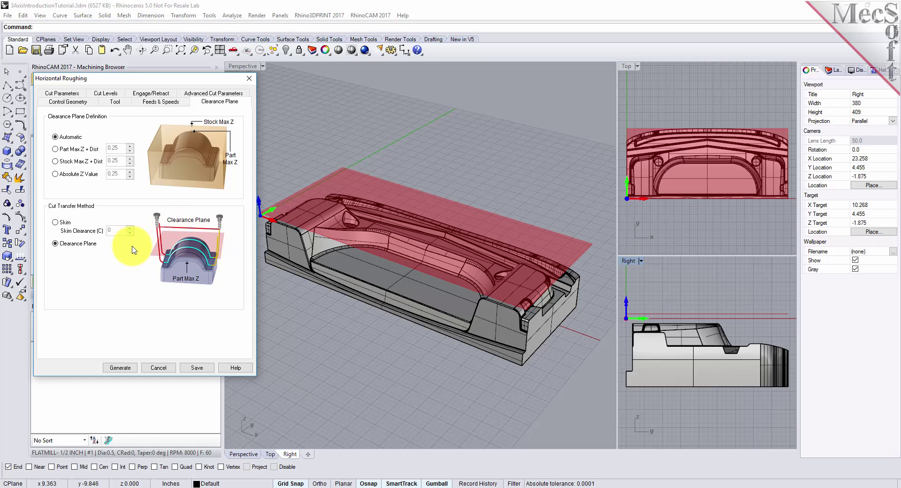
pyautogui.moveTo(510, 321)
pyautogui.mouseDown(button='right')
pyautogui.moveTo(446, 305)
pyautogui.moveTo(433, 270)
pyautogui.moveTo(441, 232)
pyautogui.moveTo(502, 362)
pyautogui.moveTo(513, 323)
pyautogui.mouseUp(button='right')
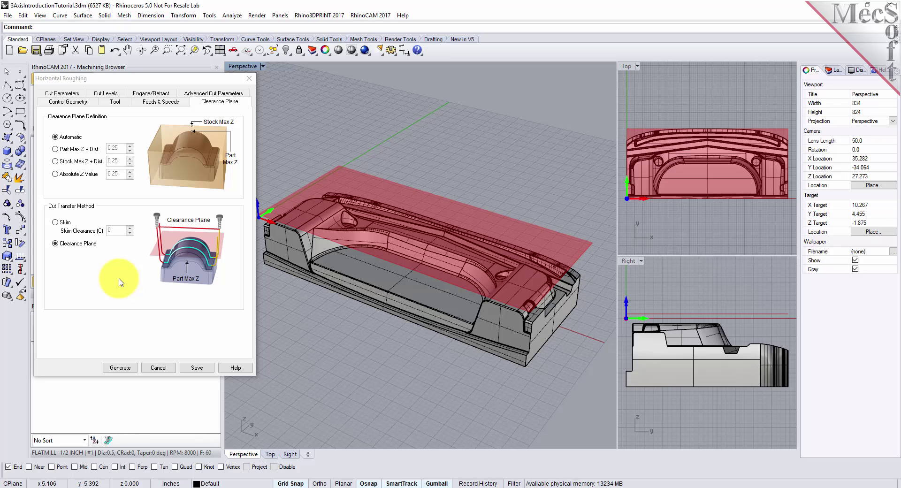
pyautogui.click(64, 93)
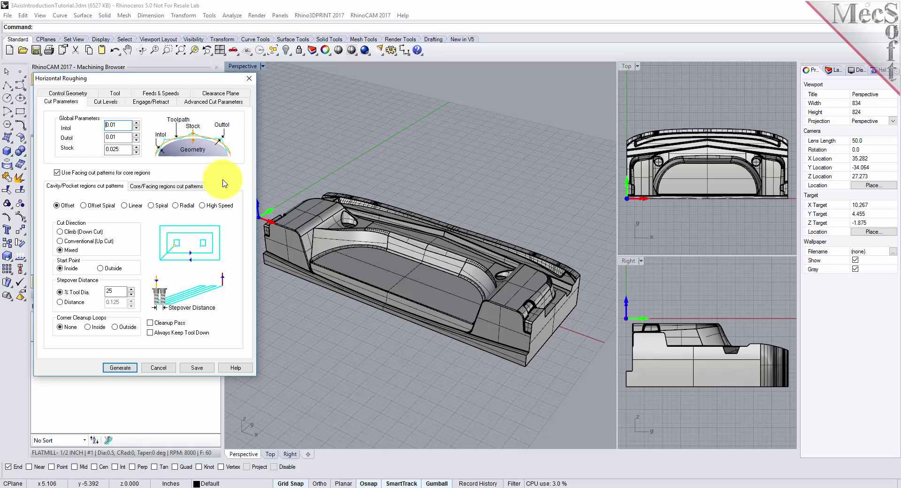
pyautogui.doubleClick(113, 125)
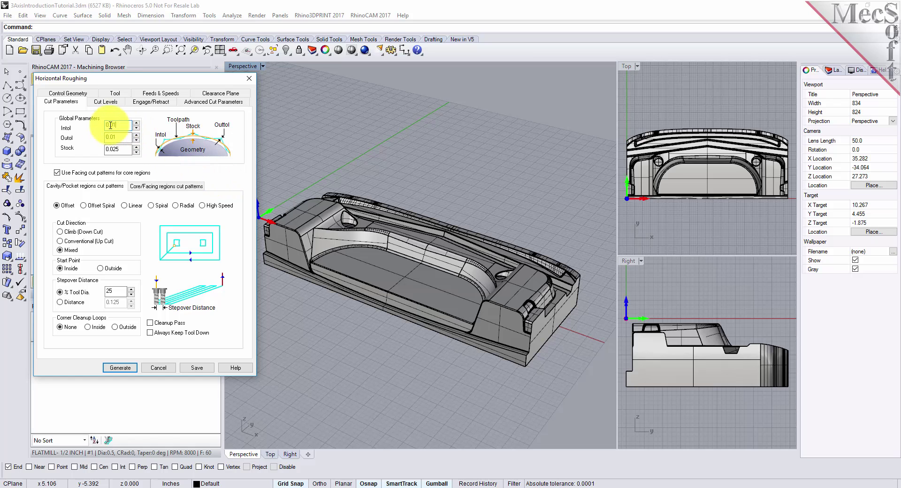
pyautogui.press('Tab')
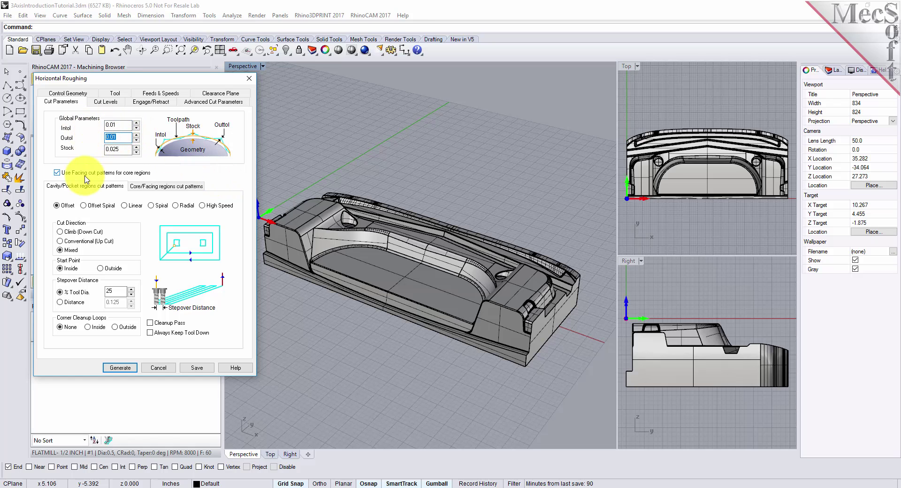
pyautogui.press('Tab')
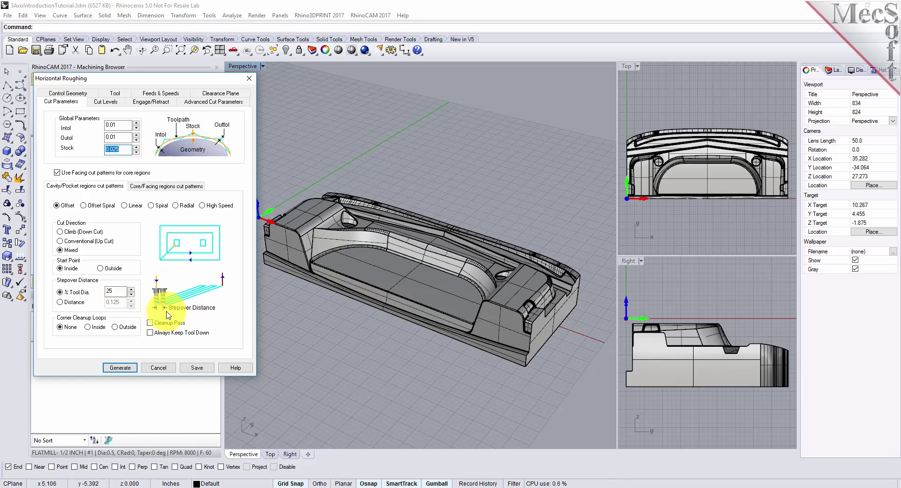
pyautogui.click(117, 292)
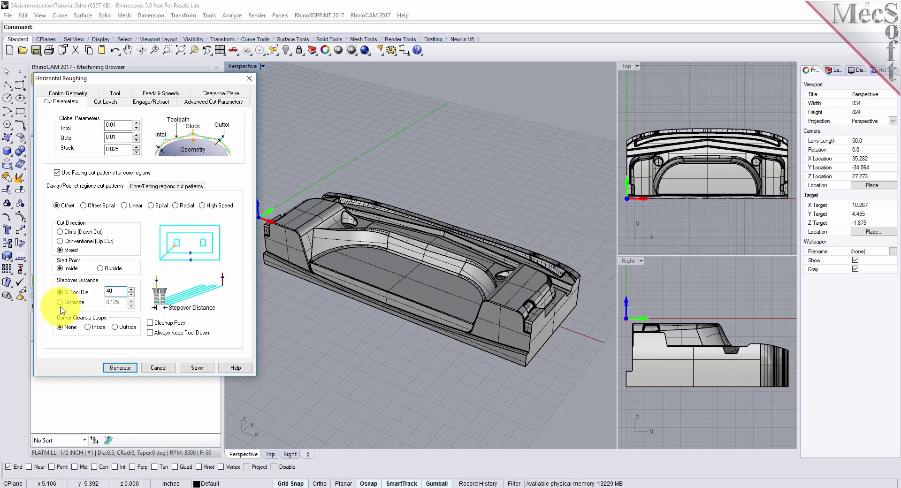
# Limit the roughing cut levels with a bottom Z of -3.5, keeping the 50% tool-diameter stepdown, and generate the toolpath.
pyautogui.click(102, 102)
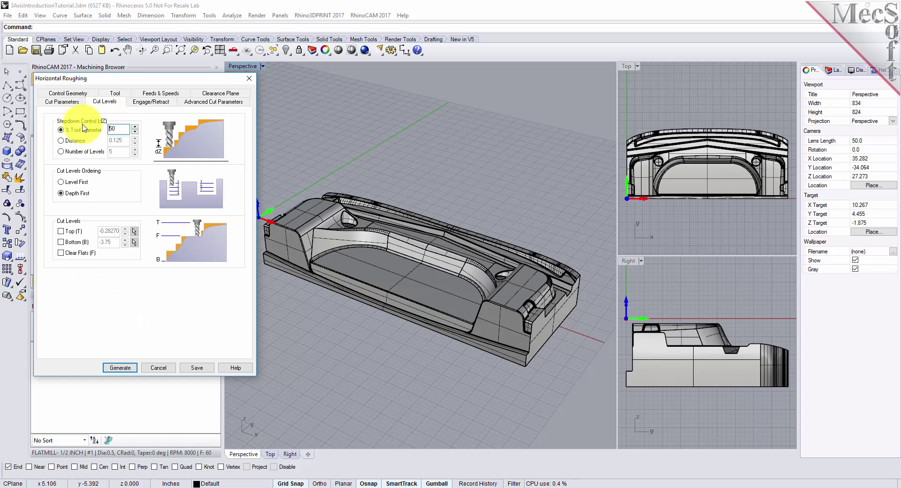
pyautogui.doubleClick(120, 129)
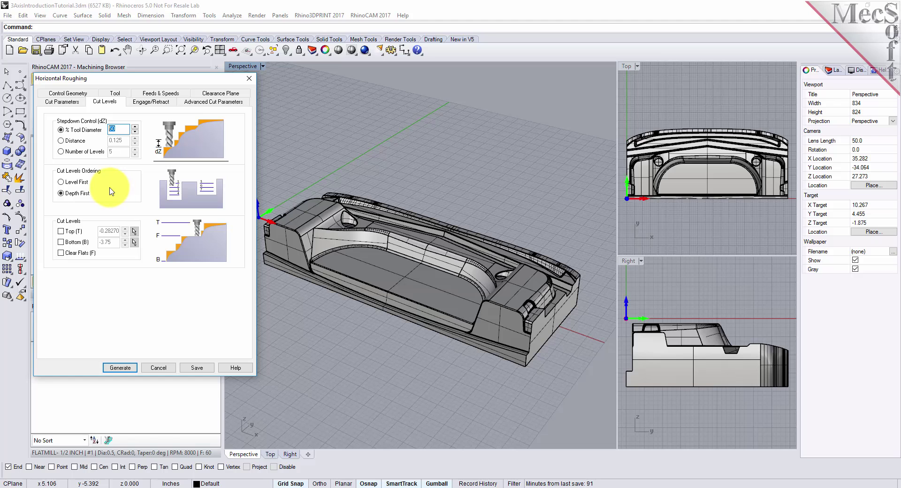
pyautogui.click(62, 101)
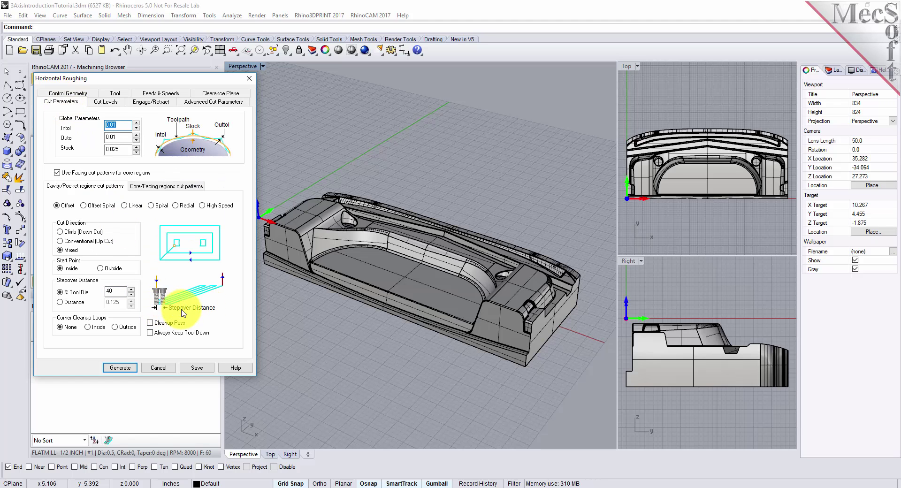
pyautogui.click(103, 104)
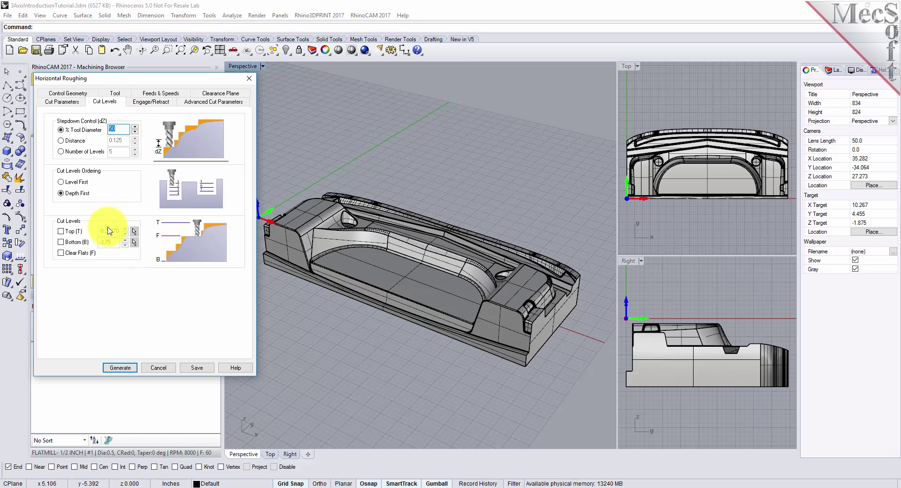
pyautogui.click(61, 242)
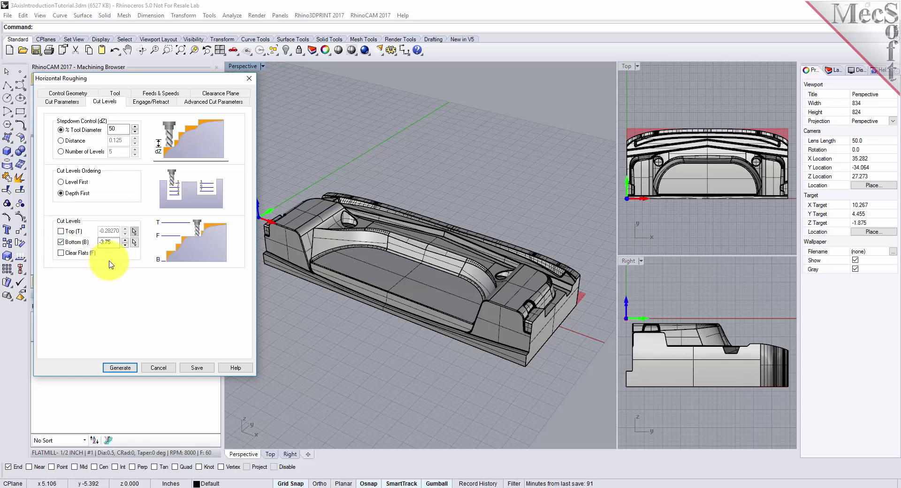
pyautogui.click(115, 242)
pyautogui.doubleClick(116, 242)
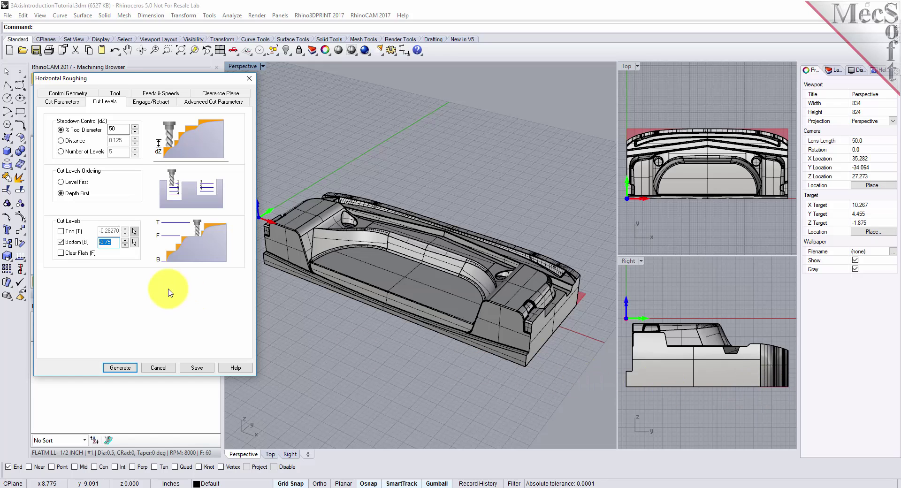
pyautogui.click(114, 242)
pyautogui.doubleClick(114, 242)
pyautogui.write('-3.5')
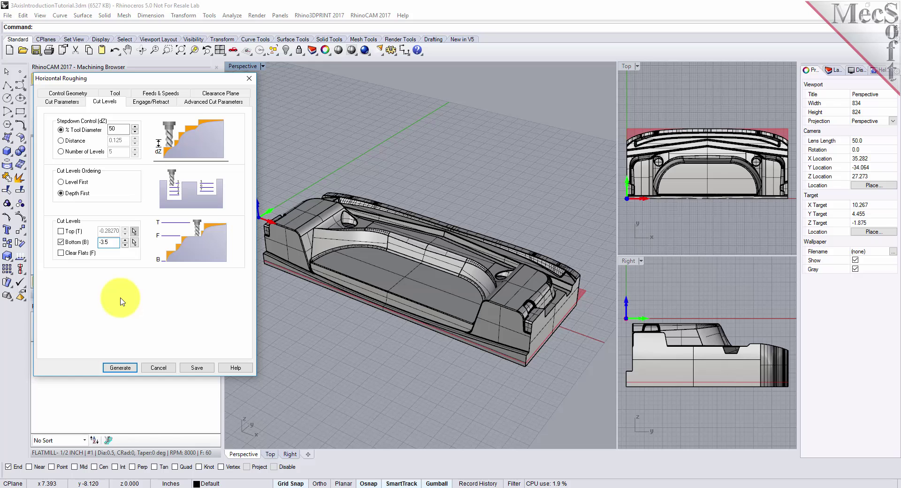
pyautogui.click(120, 367)
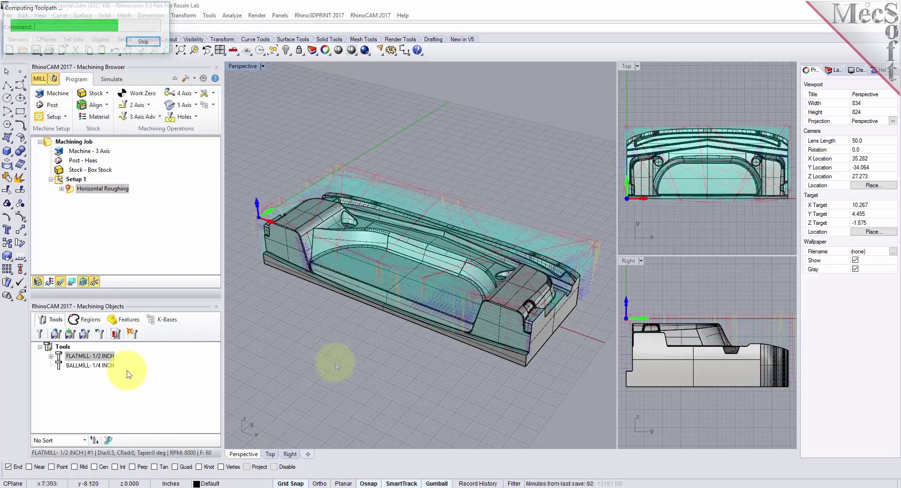
# Inspect the generated roughing toolpath around the part, toggling its display off and back on.
pyautogui.moveTo(458, 317)
pyautogui.mouseDown(button='right')
pyautogui.moveTo(413, 366)
pyautogui.moveTo(408, 263)
pyautogui.moveTo(428, 371)
pyautogui.moveTo(466, 372)
pyautogui.moveTo(470, 310)
pyautogui.mouseUp(button='right')
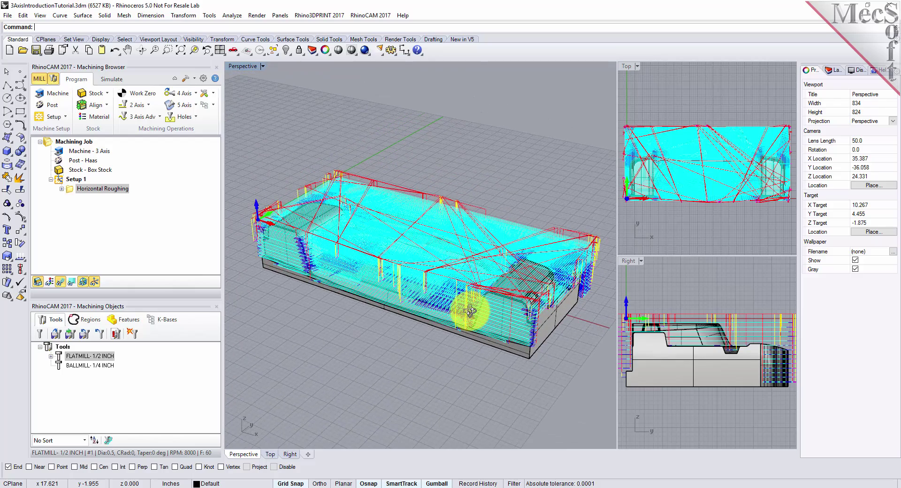
pyautogui.click(62, 283)
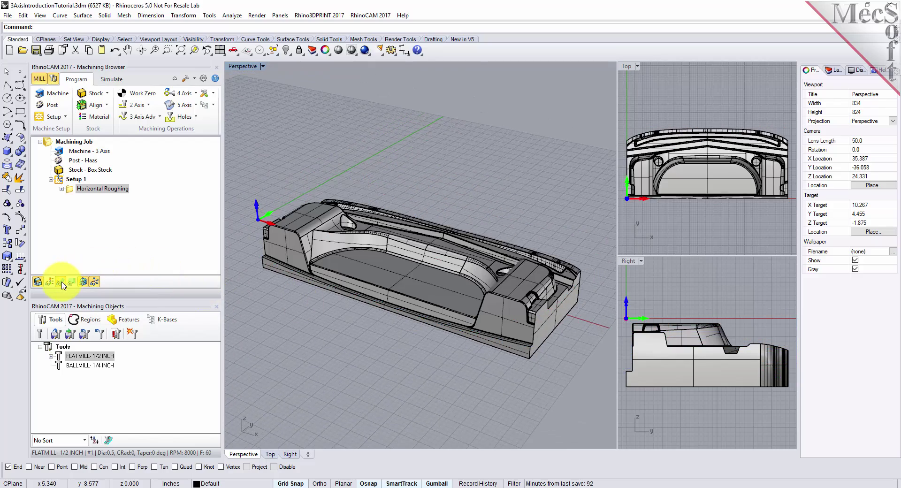
pyautogui.click(62, 283)
pyautogui.click(63, 283)
pyautogui.click(63, 283)
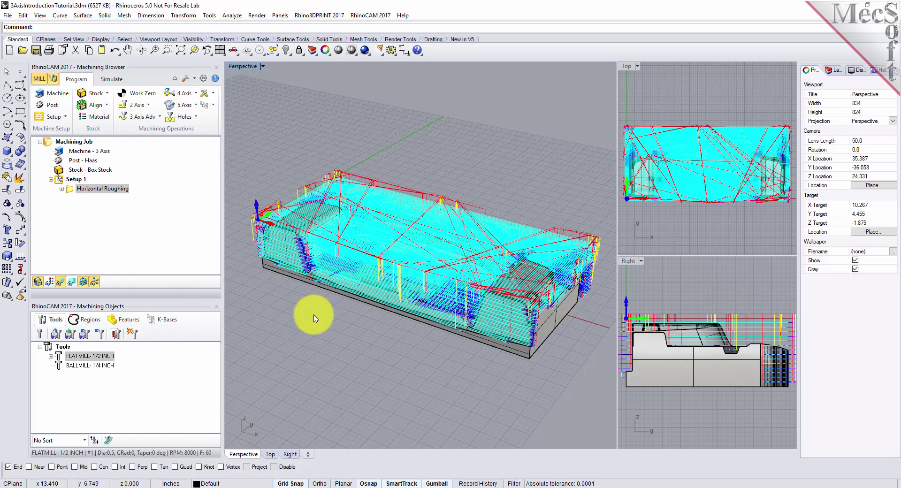
# Examine the roughing toolpath level by level, from the first Z levels to the last one at -3.5, and leave the level display.
pyautogui.click(75, 286)
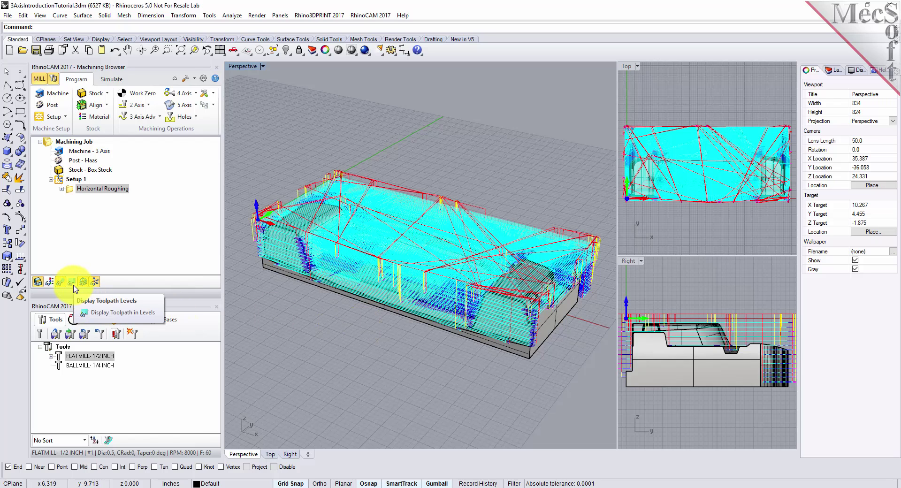
pyautogui.click(94, 312)
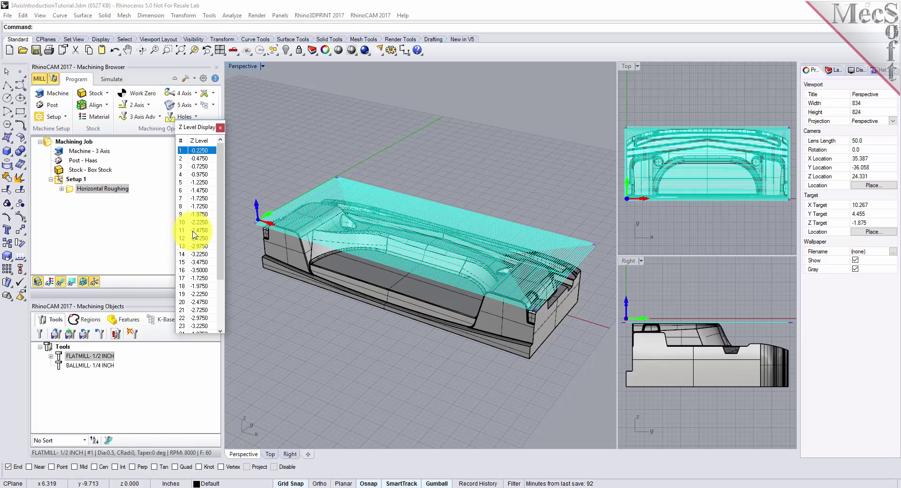
pyautogui.moveTo(204, 127); pyautogui.dragTo(212, 124)
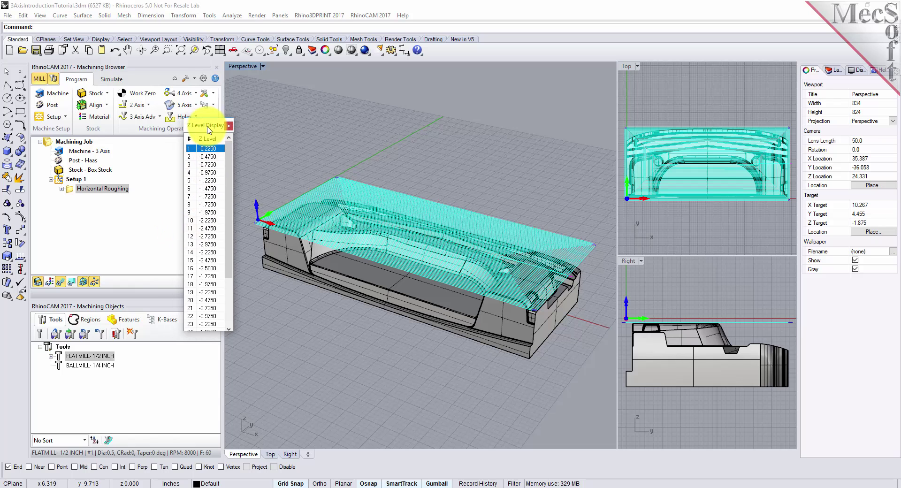
pyautogui.click(209, 163)
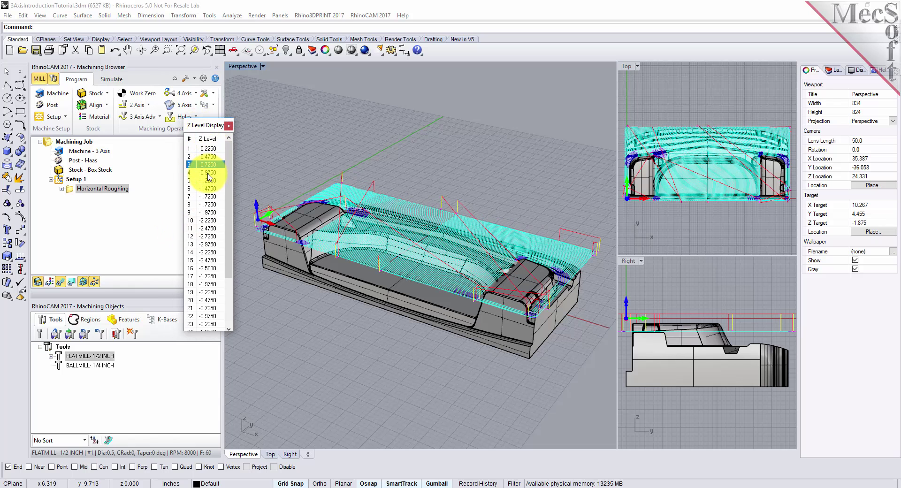
pyautogui.click(208, 173)
pyautogui.click(209, 180)
pyautogui.scroll(-3, 230, 169)
pyautogui.click(209, 324)
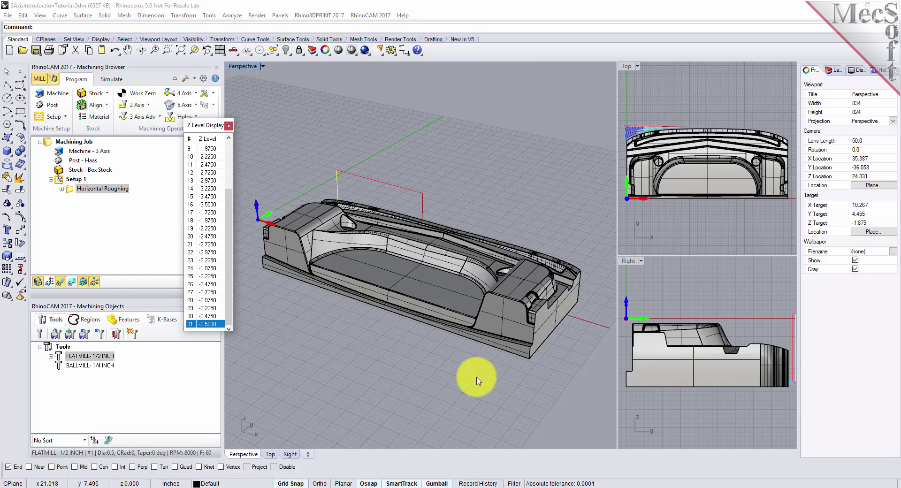
pyautogui.click(229, 127)
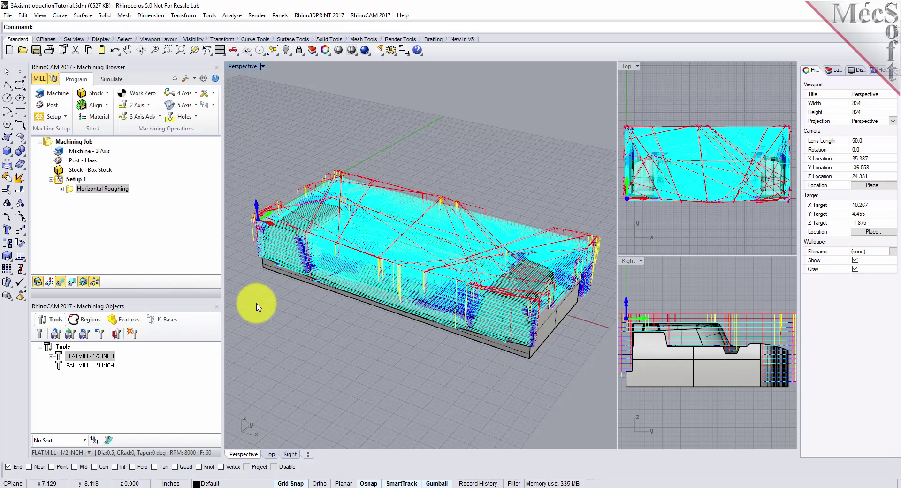
# Check the simulation preferences, in particular the Fine simulation accuracy, and accept them as they are.
pyautogui.click(112, 79)
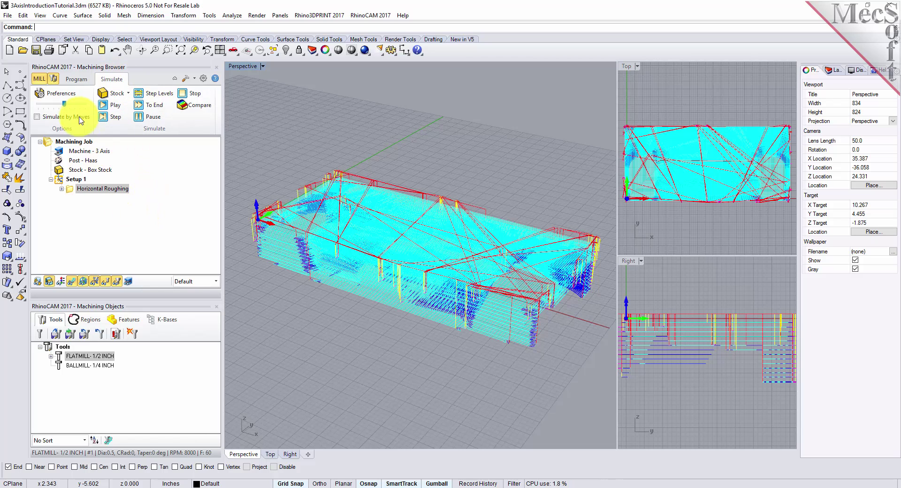
pyautogui.click(52, 93)
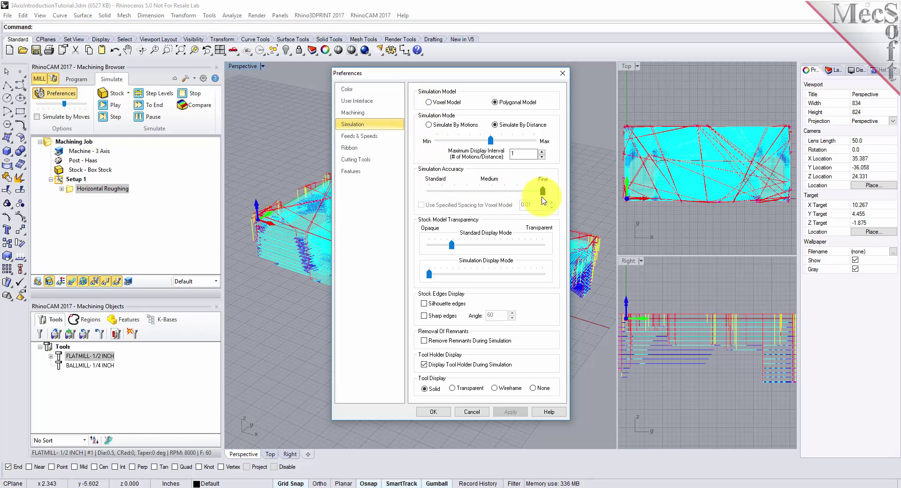
pyautogui.click(433, 412)
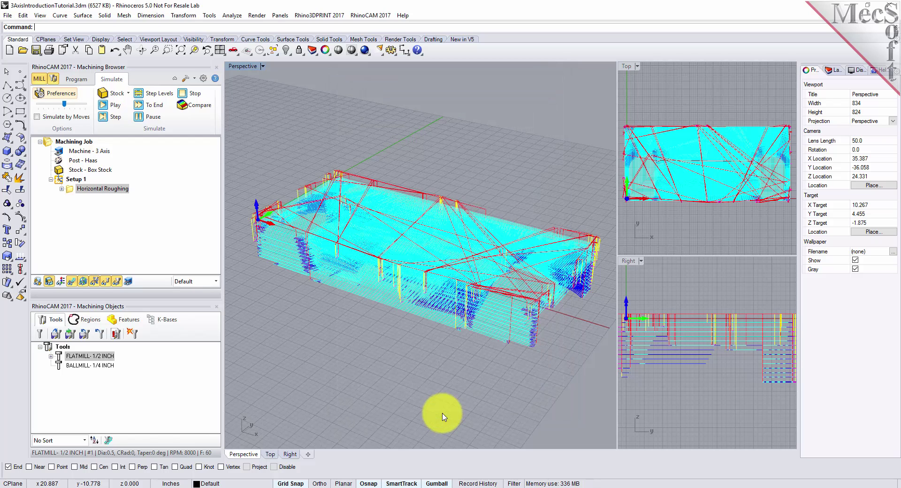
# Enable simulation by moves and play the material removal simulation of the Horizontal Roughing operation.
pyautogui.click(36, 117)
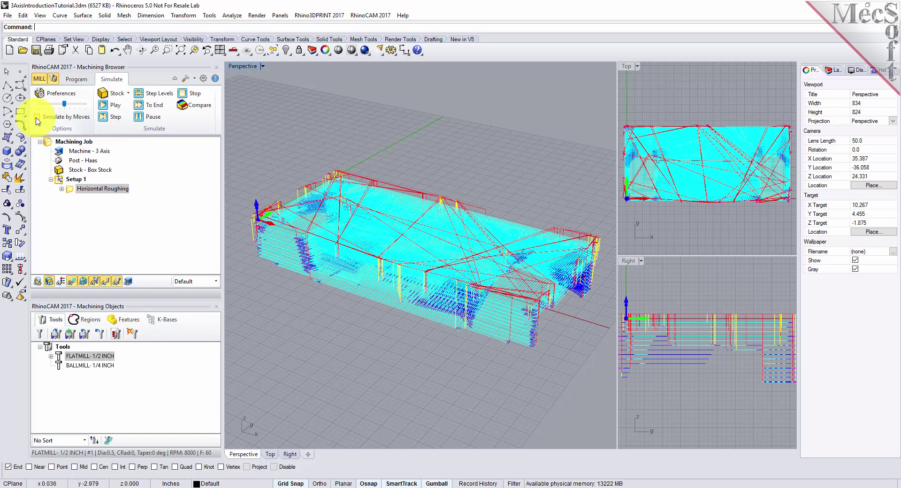
pyautogui.moveTo(63, 106); pyautogui.dragTo(85, 106)
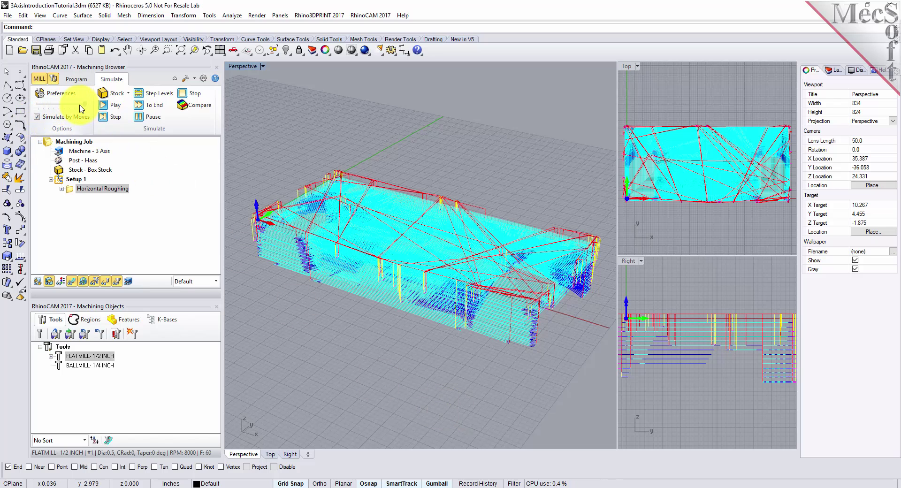
pyautogui.click(112, 105)
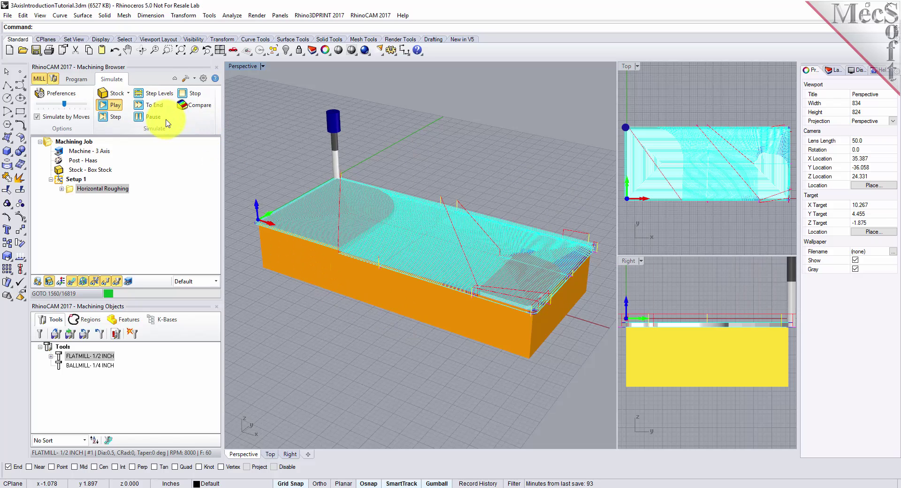
# Run the Horizontal Roughing simulation to its end and inspect the cut stock with the toolpath hidden.
pyautogui.click(160, 106)
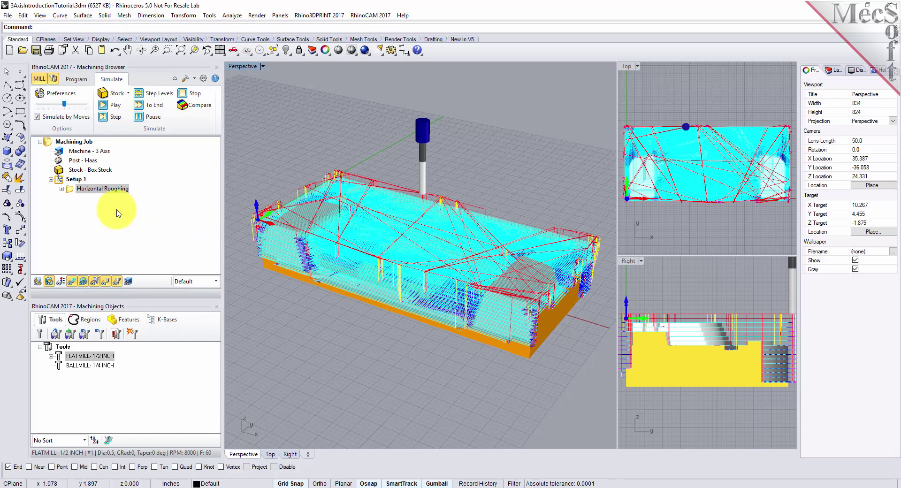
pyautogui.click(73, 284)
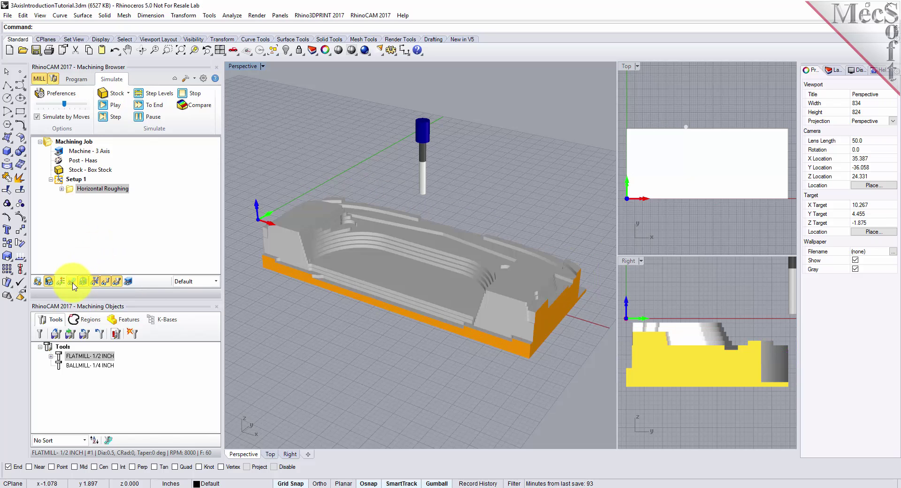
pyautogui.click(73, 283)
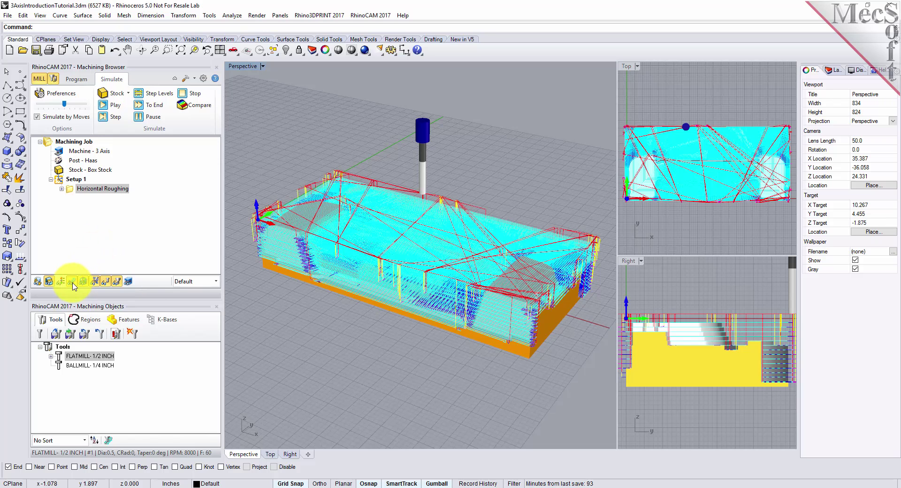
pyautogui.click(73, 284)
pyautogui.moveTo(493, 285); pyautogui.dragTo(412, 326, button='right')
pyautogui.scroll(3, 440, 281)
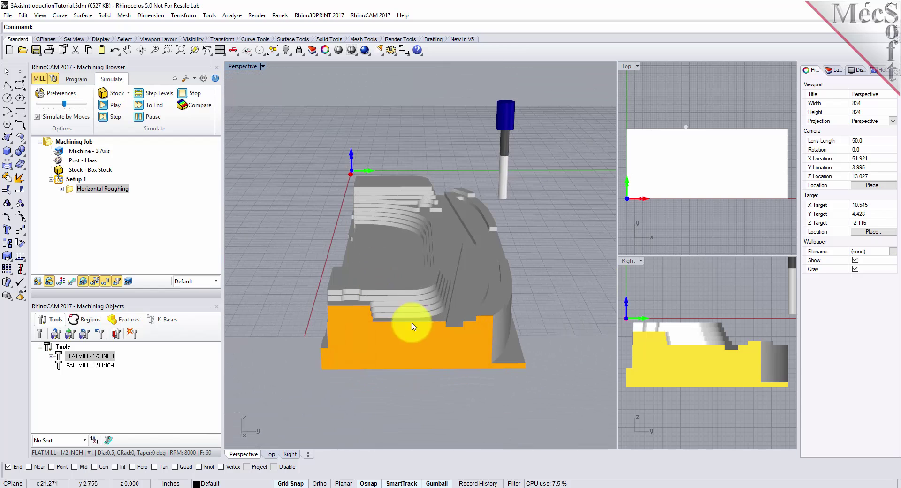
pyautogui.moveTo(361, 353); pyautogui.dragTo(396, 318, button='right')
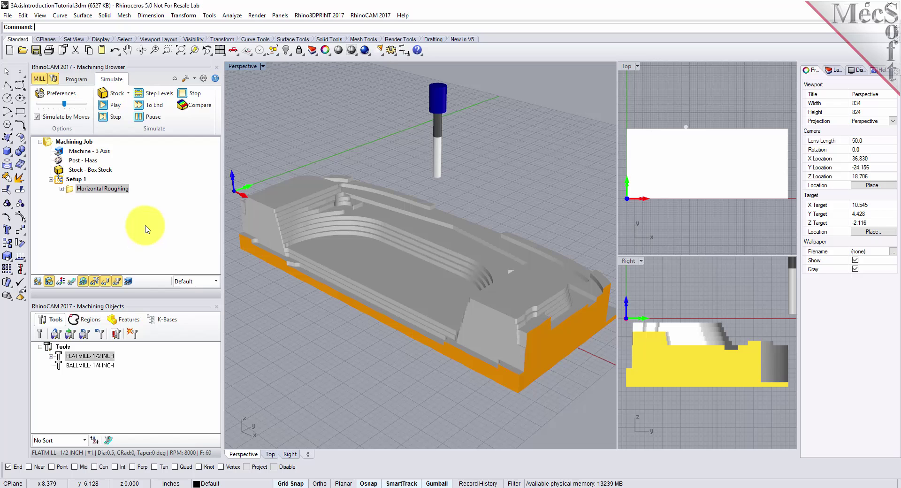
# Create a 3-axis Parallel Finishing operation with the part's flat bottom face as its flat area containment region.
pyautogui.click(76, 79)
pyautogui.click(154, 118)
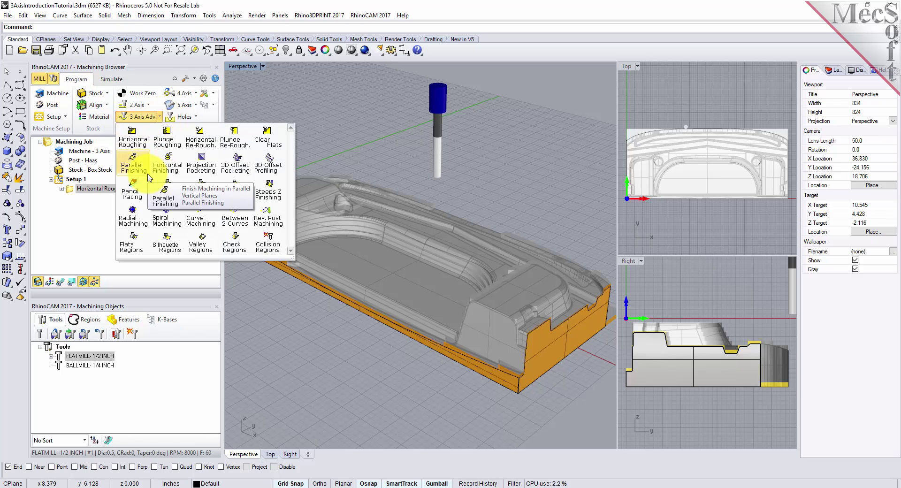
pyautogui.click(147, 177)
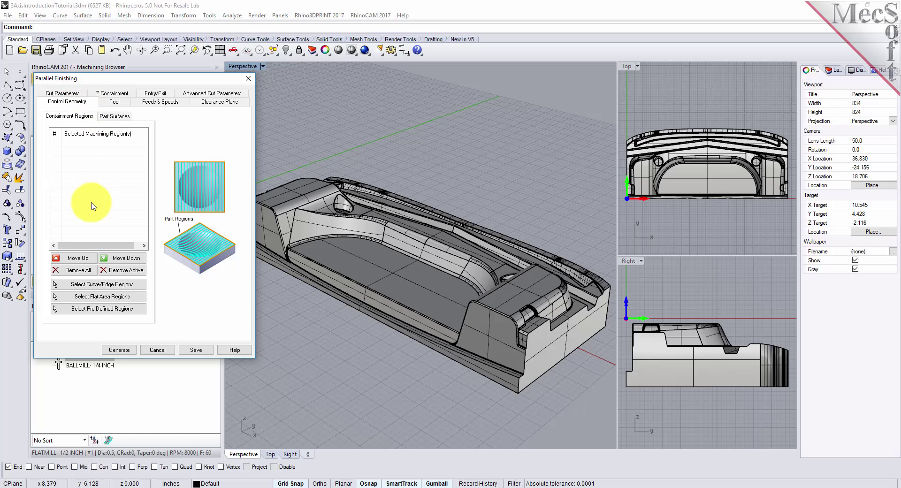
pyautogui.moveTo(474, 394); pyautogui.dragTo(483, 208, button='right')
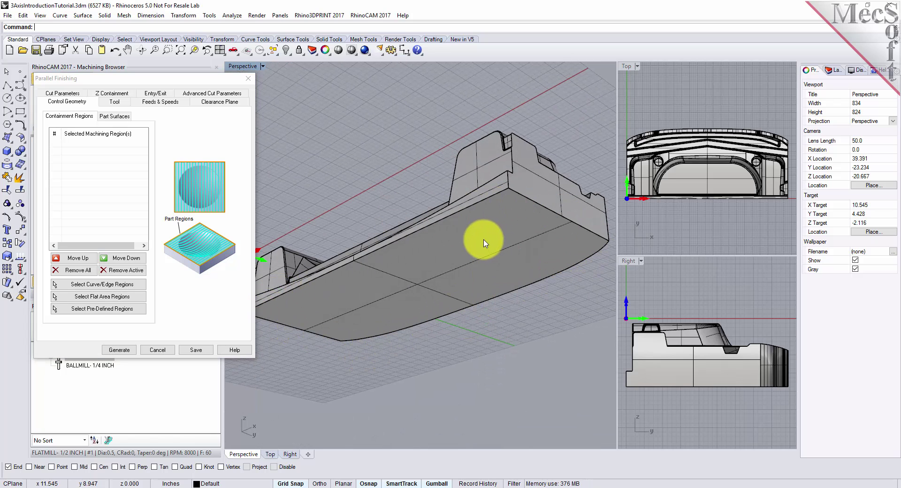
pyautogui.click(108, 297)
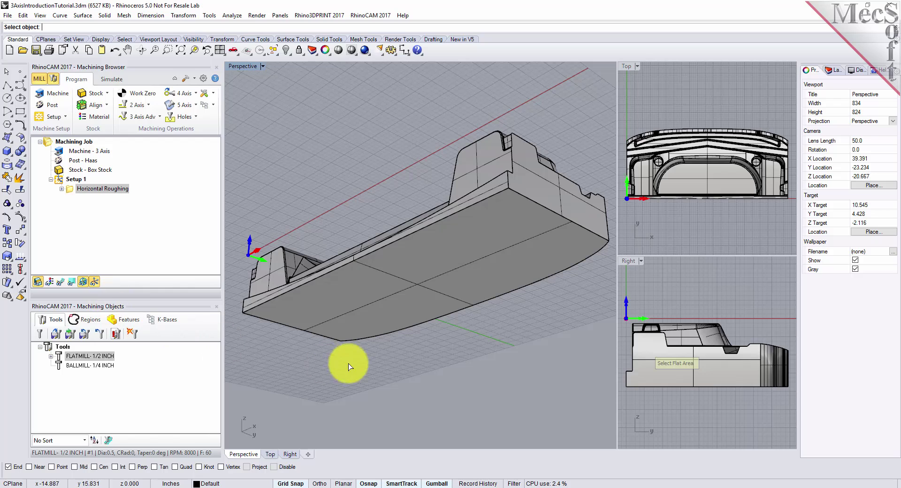
pyautogui.click(429, 279)
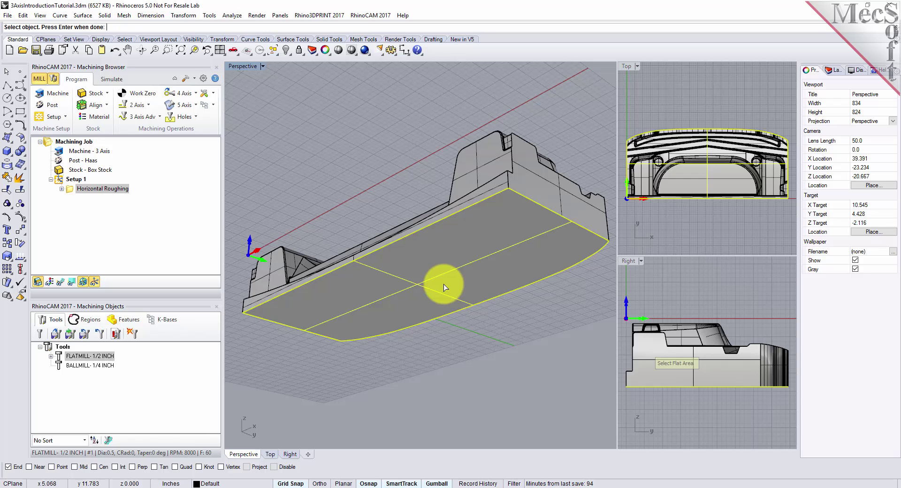
pyautogui.rightClick(443, 283)
pyautogui.moveTo(444, 288); pyautogui.dragTo(453, 351, button='right')
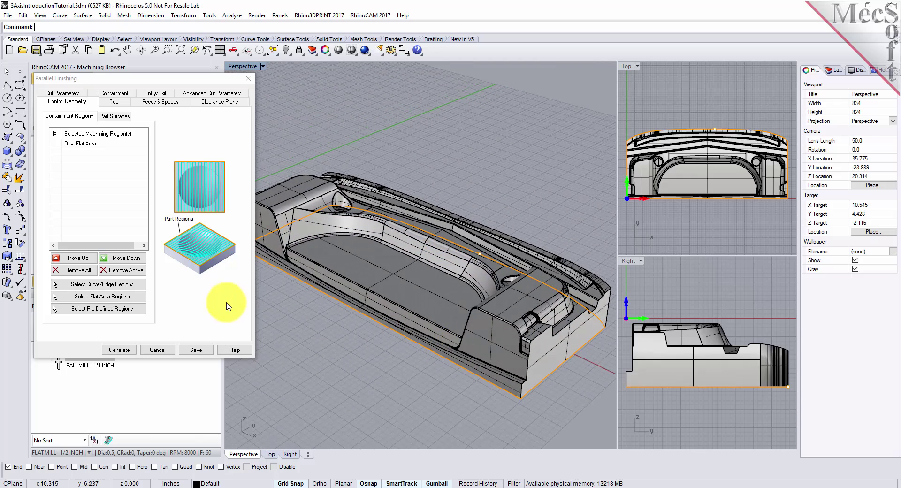
pyautogui.click(79, 143)
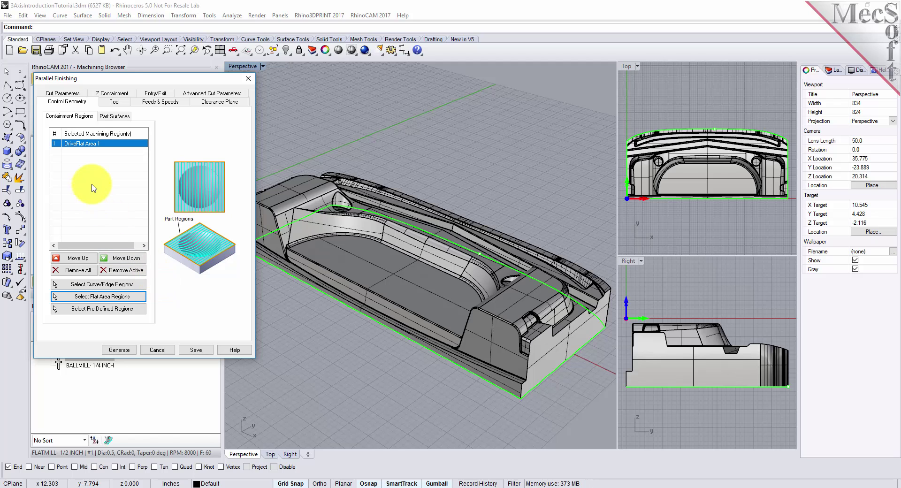
# Configure the finishing operation with the BALLMILL- 1/4 INCH tool, angle of cuts 45 and stepover 15% of tool diameter, and generate it.
pyautogui.click(114, 101)
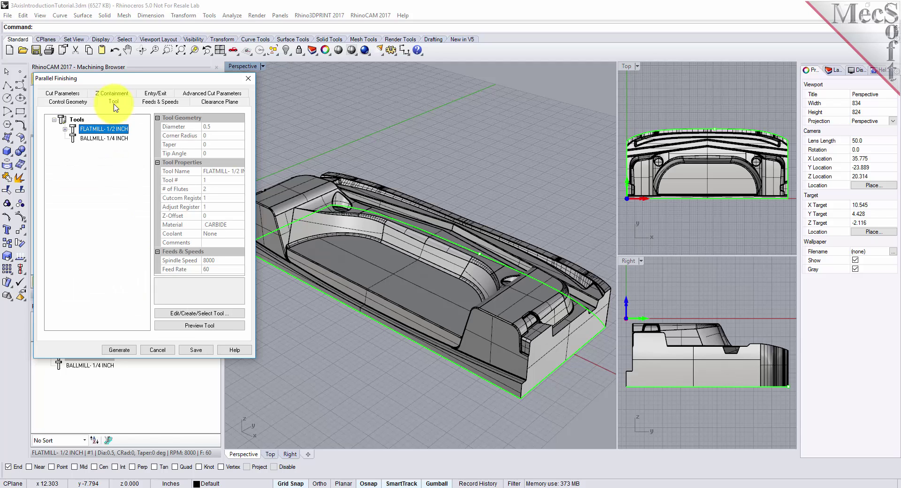
pyautogui.click(103, 138)
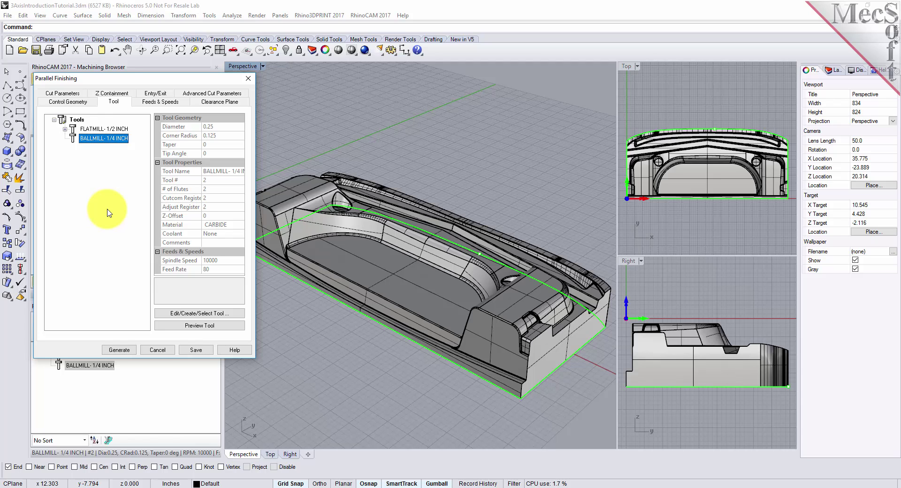
pyautogui.click(69, 94)
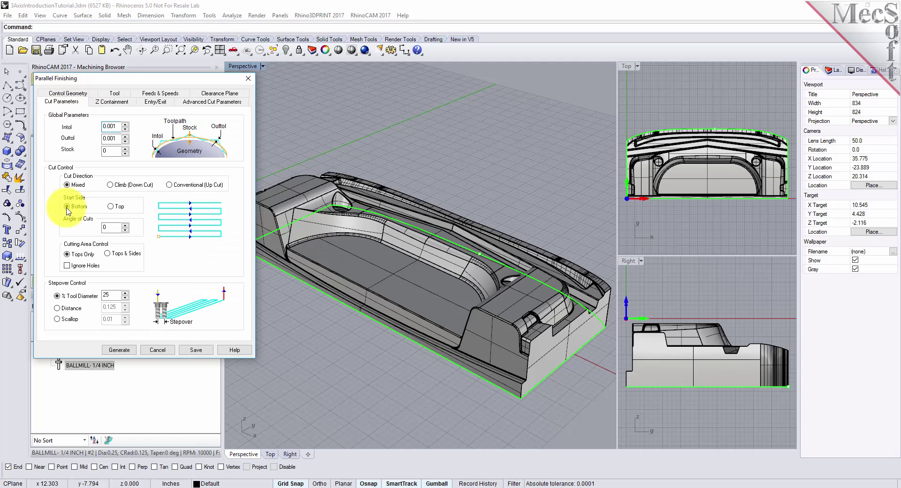
pyautogui.doubleClick(115, 225)
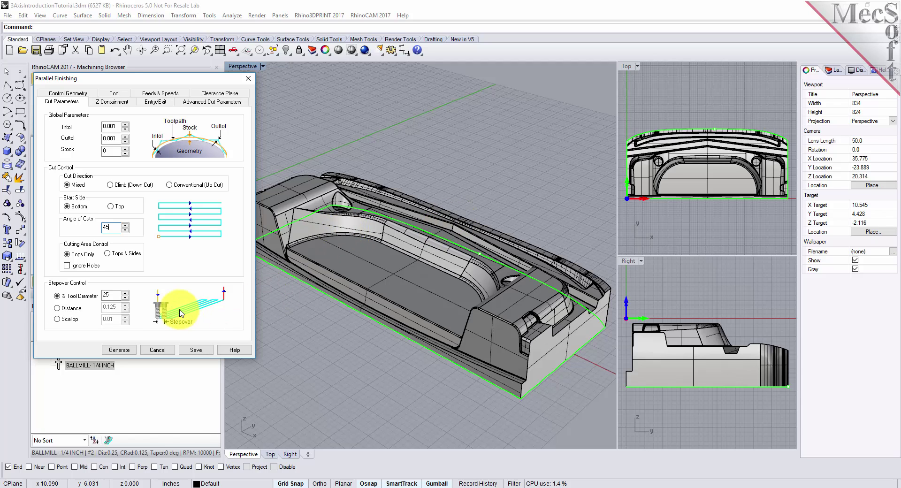
pyautogui.moveTo(118, 295); pyautogui.dragTo(91, 295)
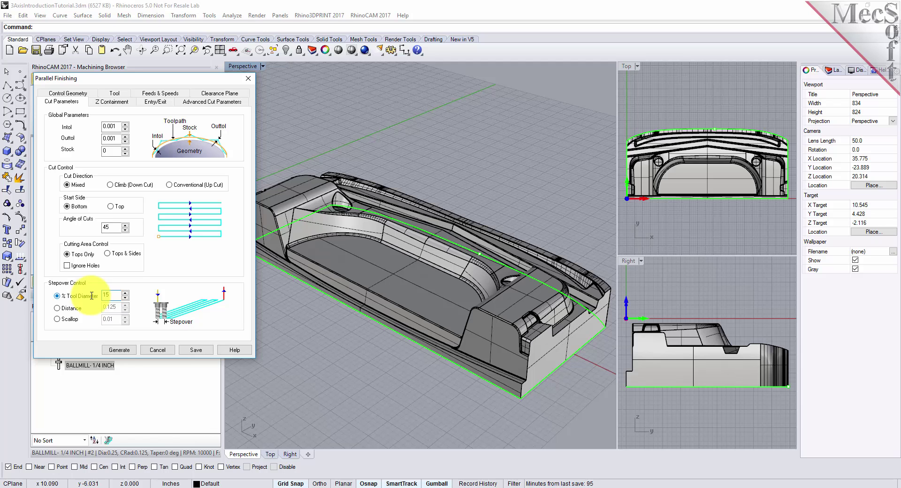
pyautogui.write('15')
pyautogui.click(121, 351)
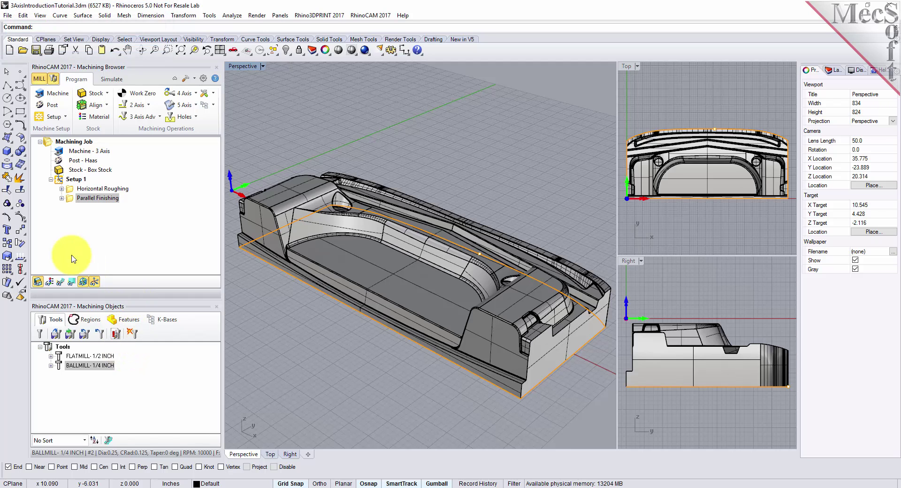
# Display the Parallel Finishing toolpath and examine its passes over the pocket, walls and outer edges of the part.
pyautogui.click(61, 281)
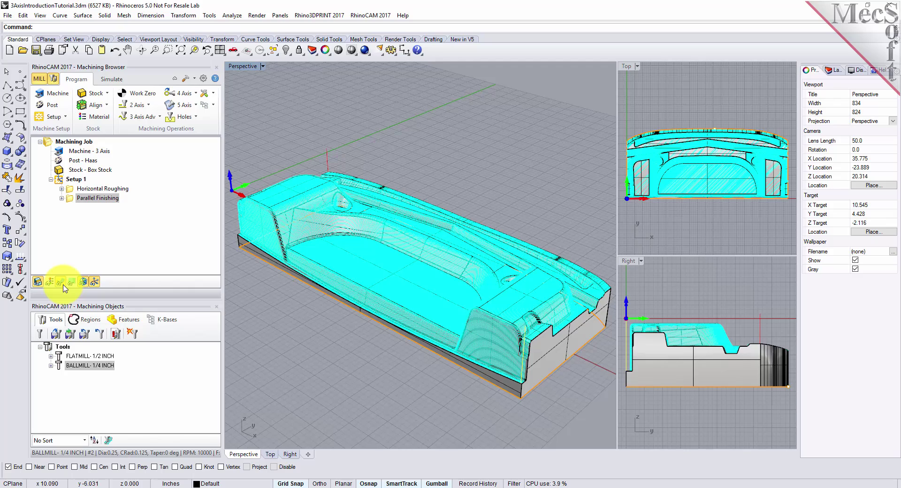
pyautogui.click(63, 285)
pyautogui.click(64, 285)
pyautogui.scroll(5, 486, 301)
pyautogui.scroll(1, 486, 301)
pyautogui.moveTo(450, 286); pyautogui.dragTo(468, 302, button='right')
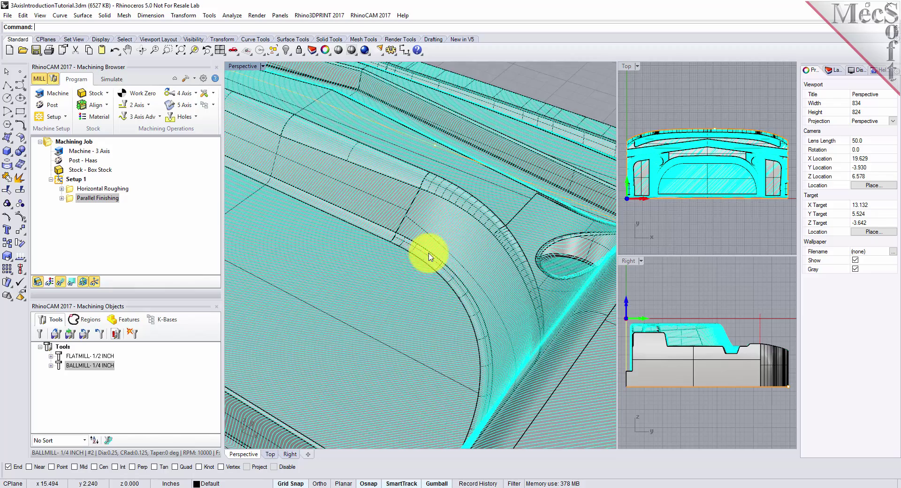
pyautogui.scroll(-4, 425, 257)
pyautogui.moveTo(493, 312)
pyautogui.mouseDown(button='right')
pyautogui.moveTo(471, 311)
pyautogui.moveTo(477, 317)
pyautogui.mouseUp(button='right')
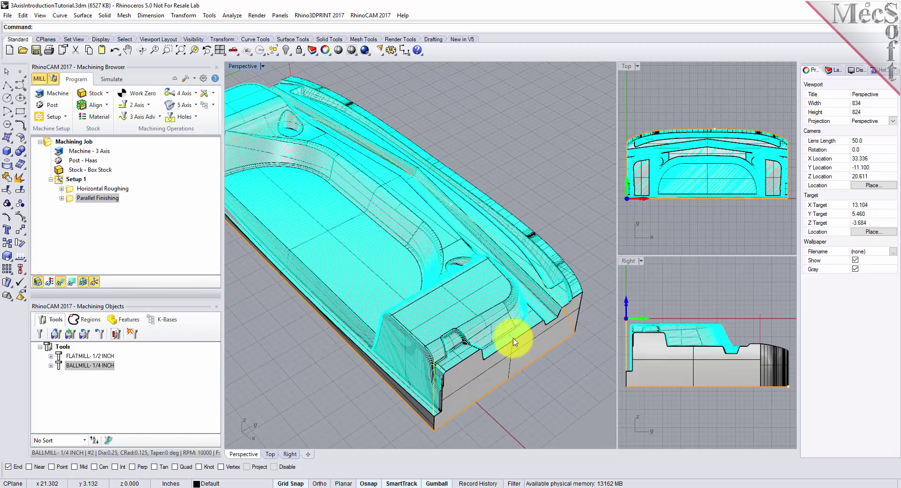
pyautogui.scroll(-5, 328, 372)
pyautogui.moveTo(328, 372); pyautogui.dragTo(388, 374, button='right')
pyautogui.scroll(3, 389, 311)
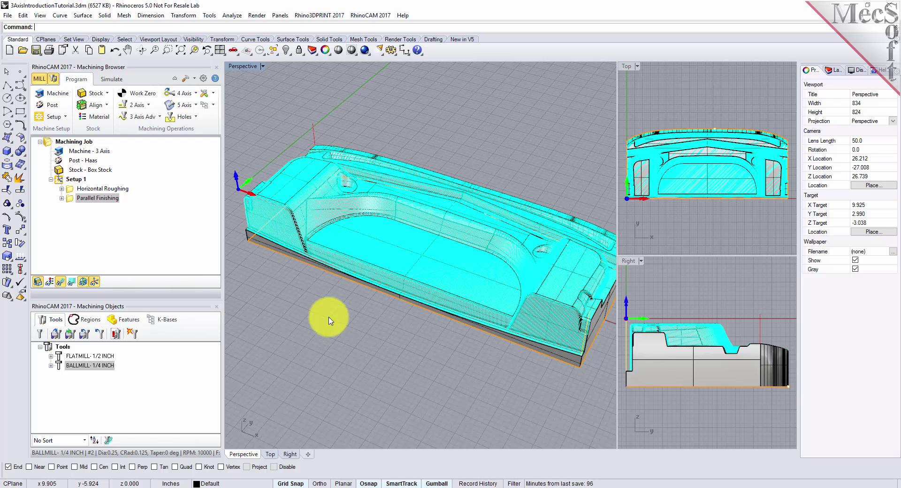
# Simulate the Parallel Finishing operation at maximum speed and run it to the end.
pyautogui.click(118, 83)
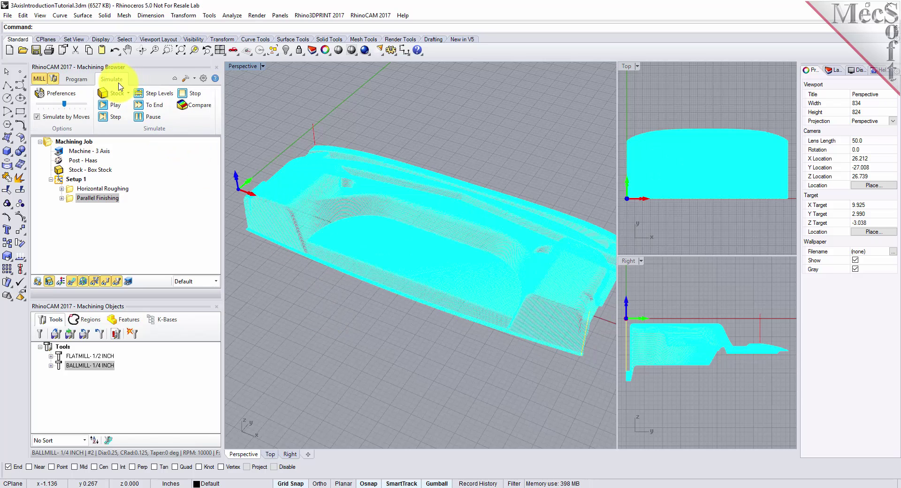
pyautogui.click(117, 106)
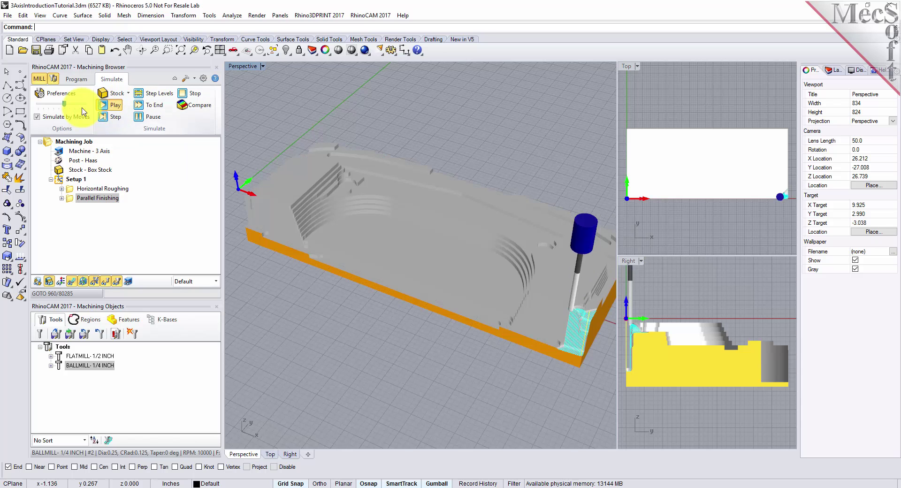
pyautogui.moveTo(64, 104); pyautogui.dragTo(85, 103)
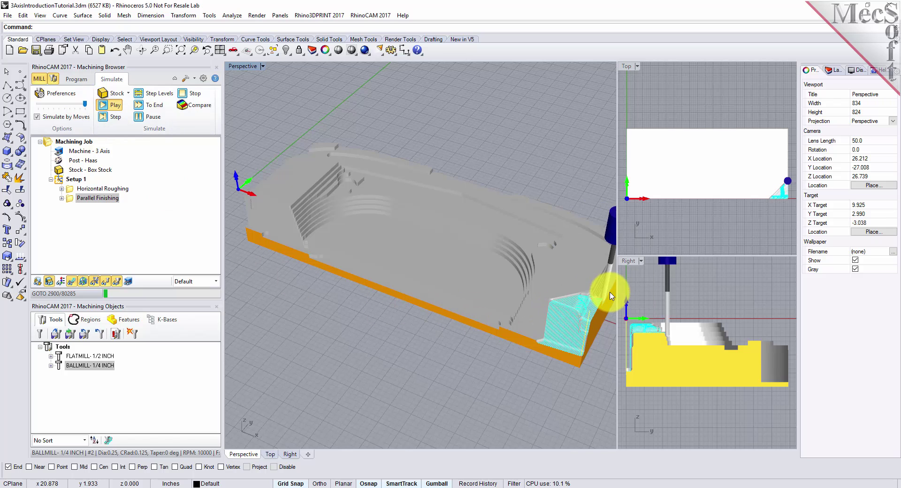
pyautogui.click(156, 107)
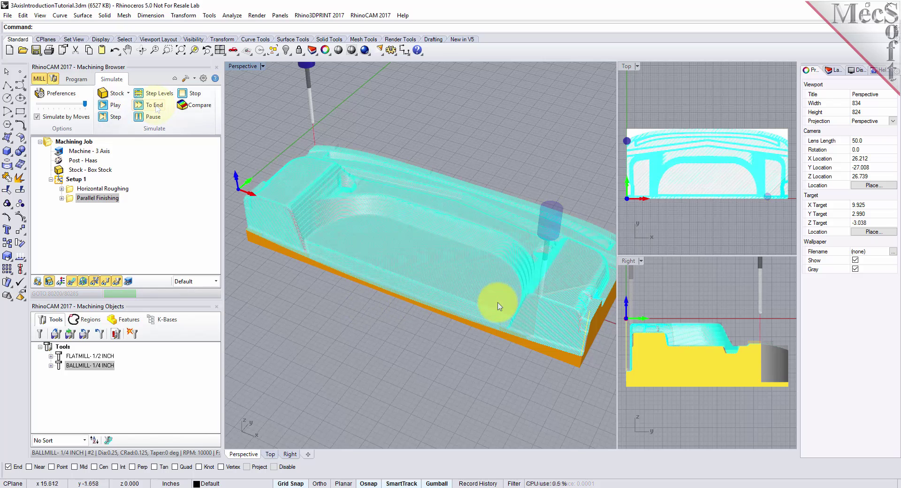
# Hide the toolpath and inspect the simulated surface finish up close around the small teardrop pocket.
pyautogui.click(72, 281)
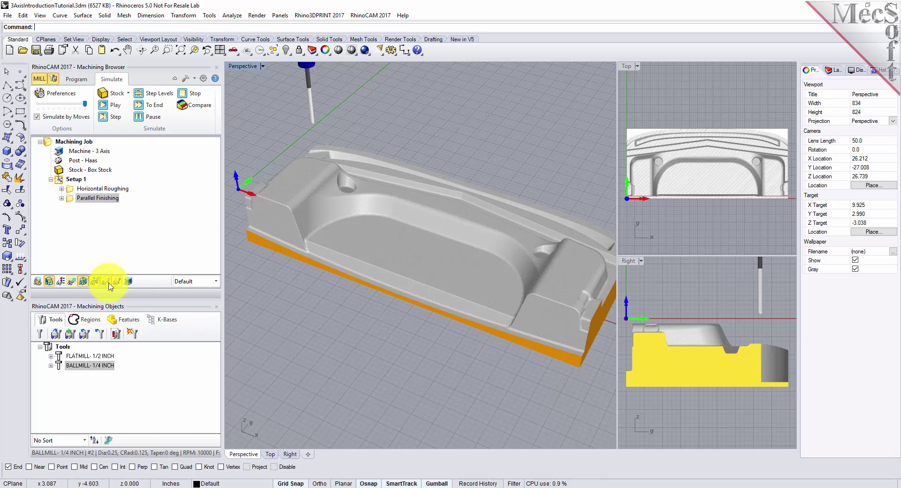
pyautogui.scroll(10, 342, 199)
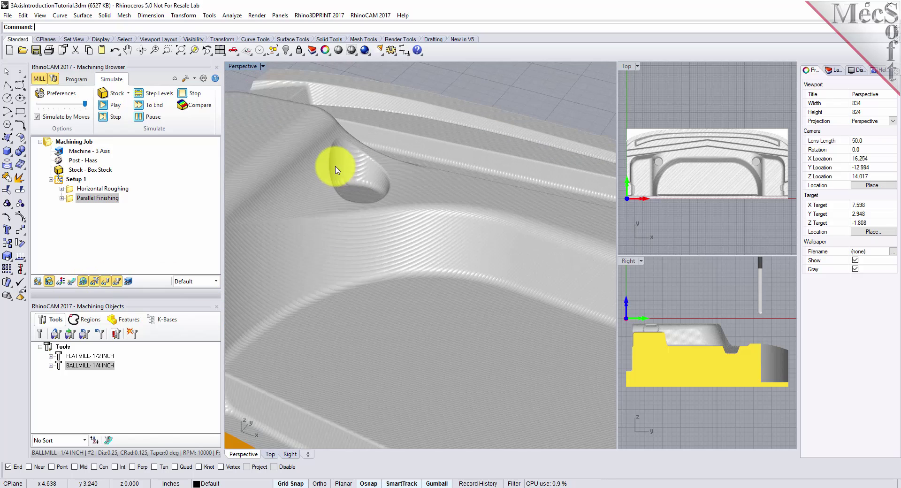
pyautogui.moveTo(397, 219); pyautogui.dragTo(424, 176, button='right')
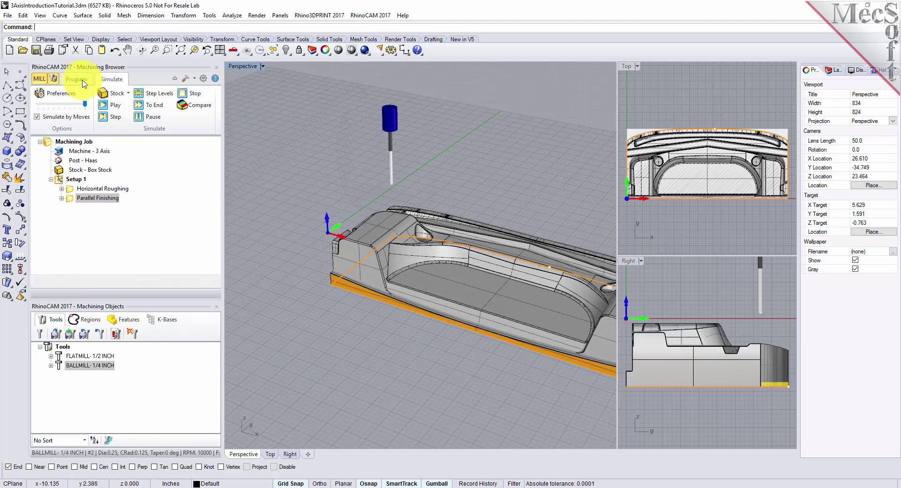
# Start a new 3-axis Radial Machining operation in Setup 1.
pyautogui.click(78, 80)
pyautogui.click(161, 117)
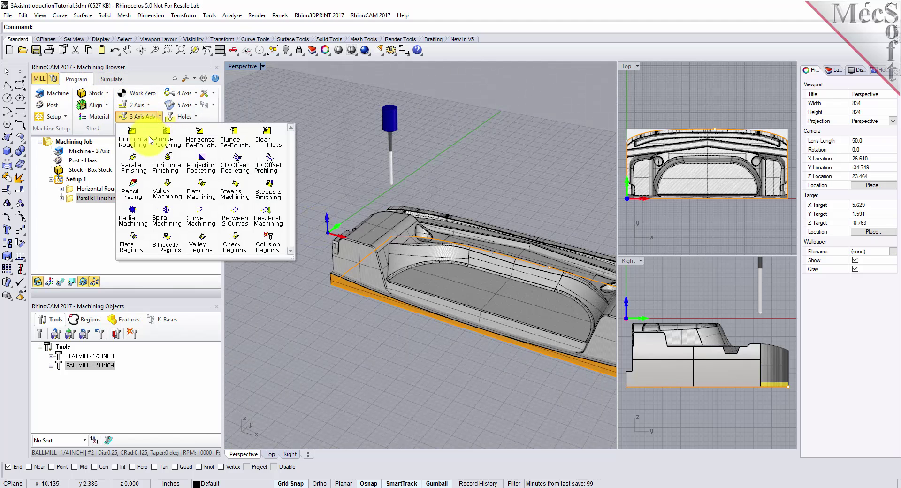
pyautogui.click(147, 228)
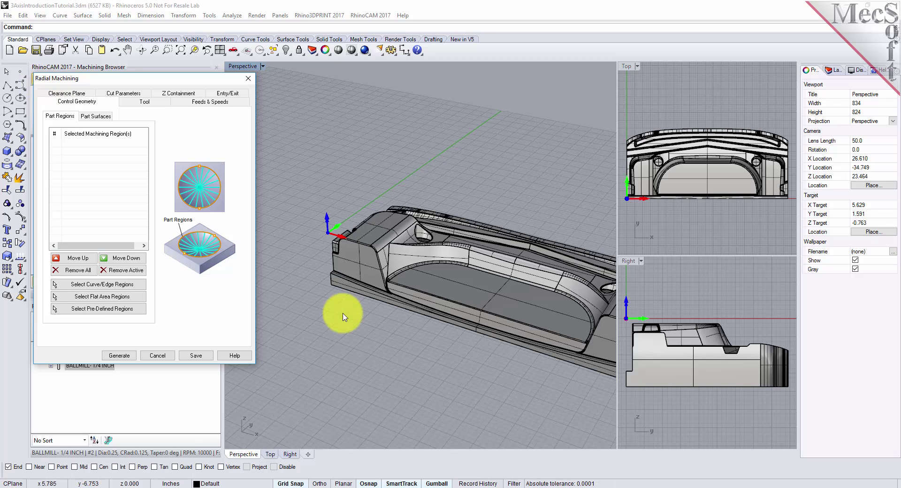
# Select the surface edges around the rim of the first teardrop pocket, near the origin, as machining regions.
pyautogui.scroll(5, 480, 241)
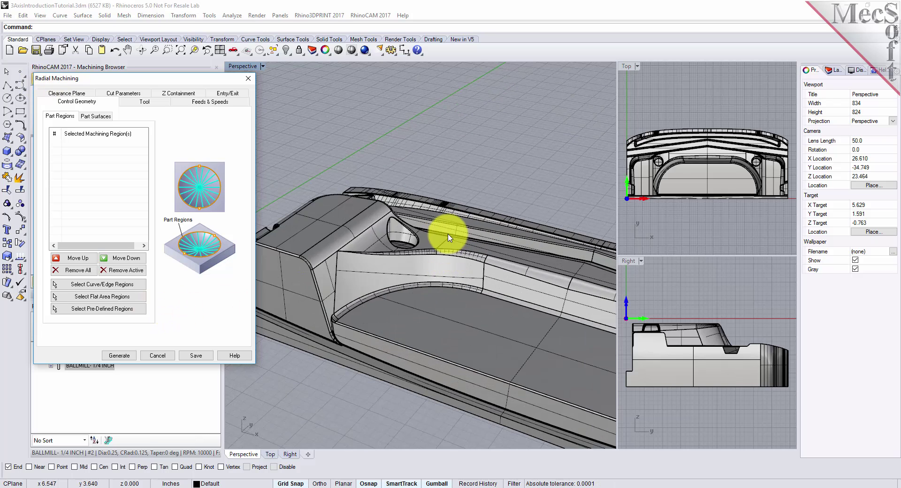
pyautogui.scroll(1, 398, 205)
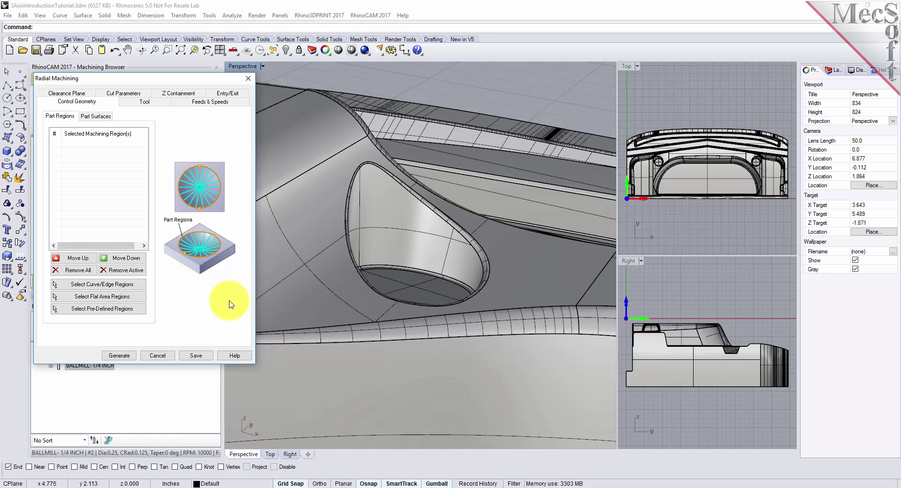
pyautogui.click(128, 284)
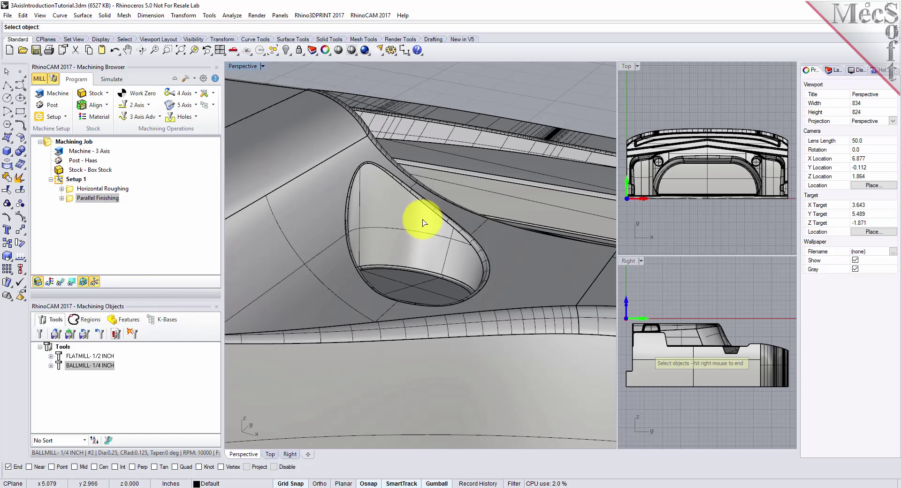
pyautogui.scroll(3, 415, 219)
pyautogui.click(493, 238)
pyautogui.click(520, 262)
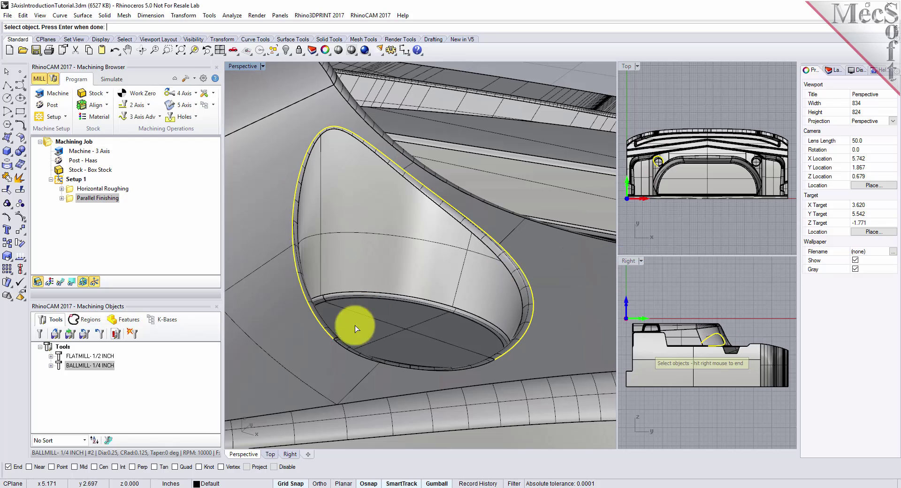
pyautogui.click(345, 348)
pyautogui.click(402, 380)
pyautogui.click(481, 365)
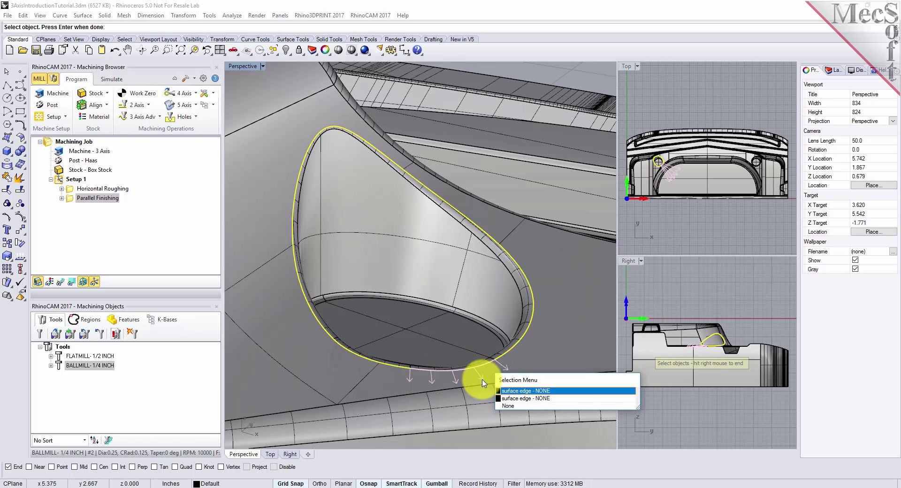
pyautogui.click(514, 393)
# Add the surface edges around the rim of the matching teardrop pocket at the opposite end and finish the region selection.
pyautogui.scroll(-6, 325, 244)
pyautogui.moveTo(309, 243); pyautogui.dragTo(573, 262, button='right')
pyautogui.scroll(10, 517, 151)
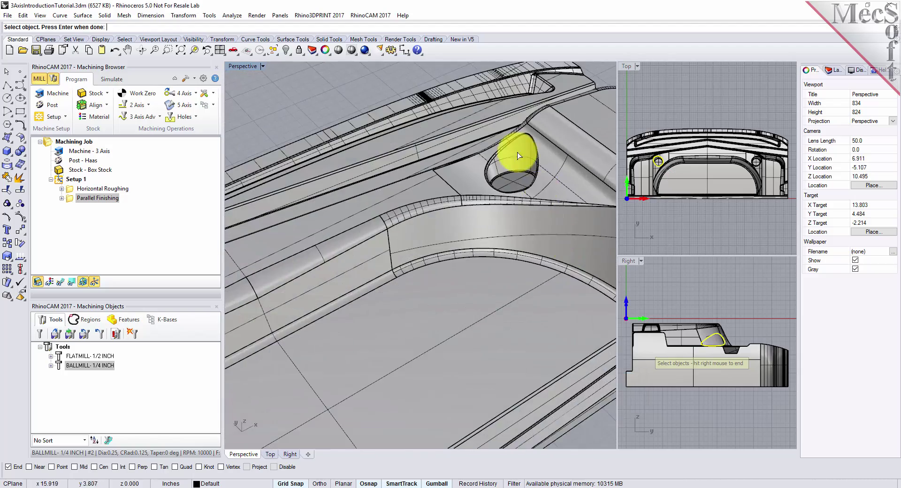
pyautogui.moveTo(534, 209); pyautogui.dragTo(494, 159, button='right')
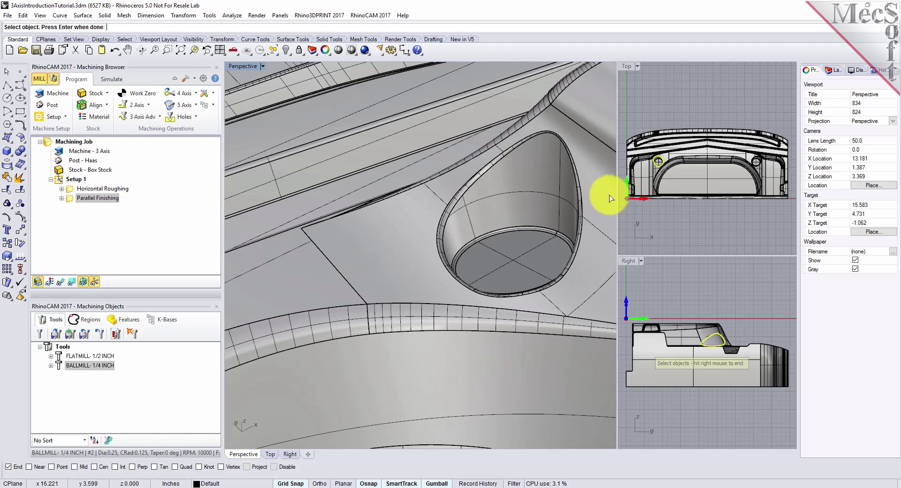
pyautogui.click(579, 178)
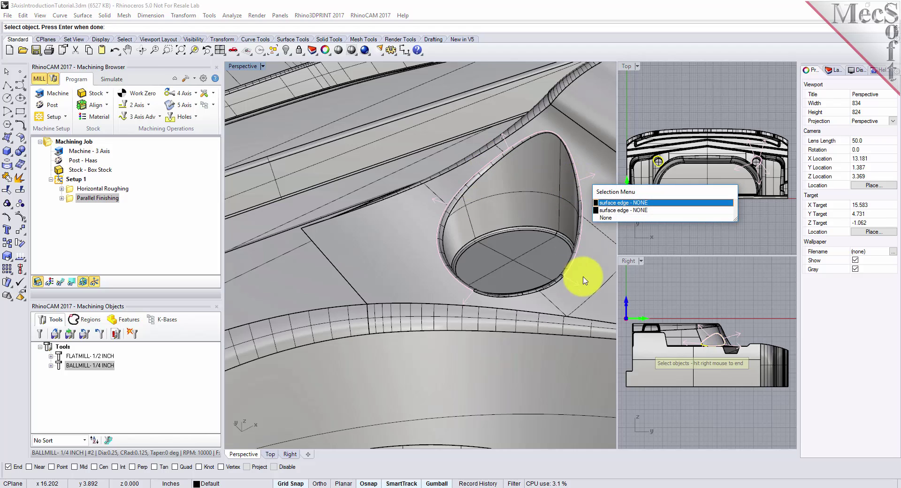
pyautogui.click(606, 206)
pyautogui.click(558, 283)
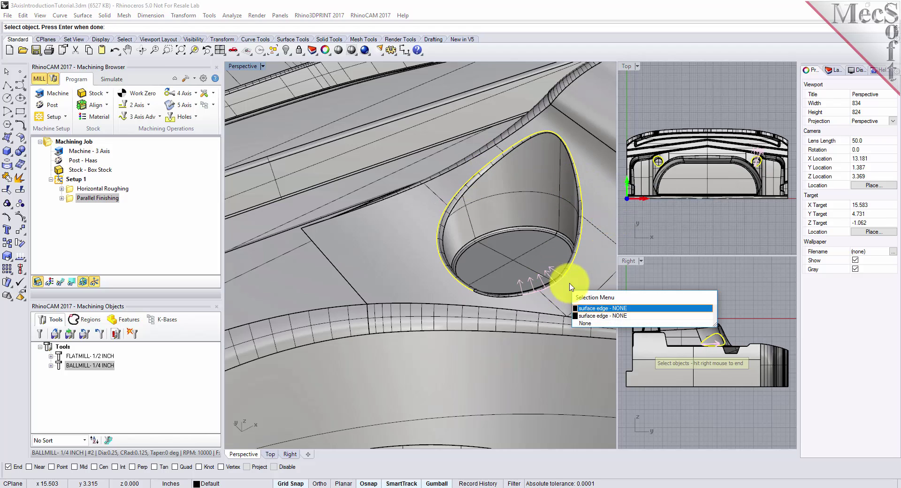
pyautogui.click(592, 308)
pyautogui.click(480, 294)
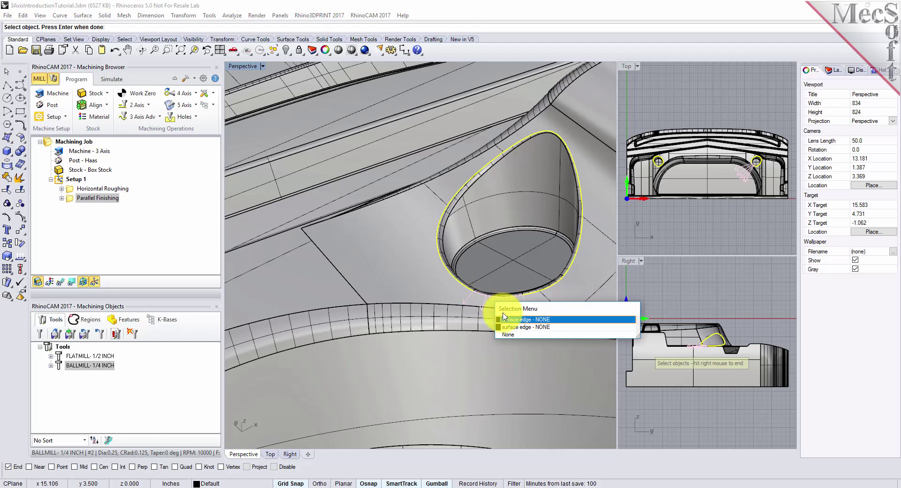
pyautogui.click(506, 320)
pyautogui.scroll(-6, 500, 280)
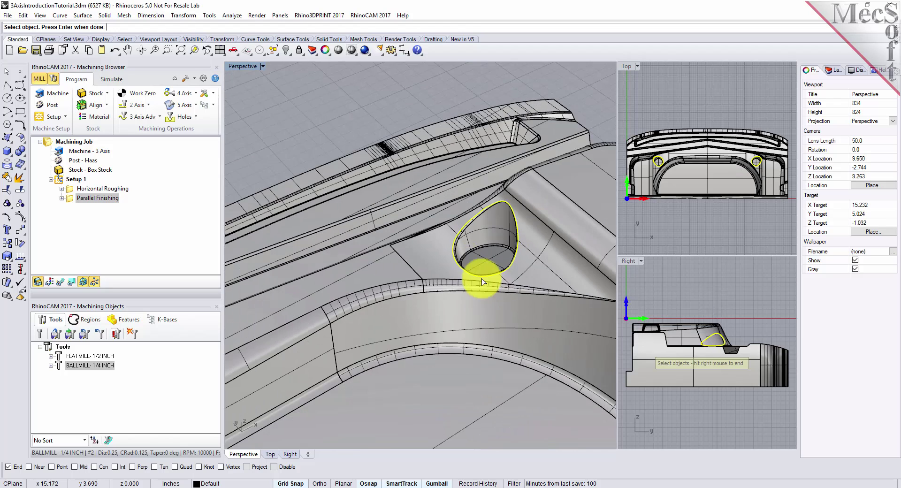
pyautogui.scroll(-4, 497, 285)
pyautogui.moveTo(413, 408); pyautogui.dragTo(331, 322, button='right')
pyautogui.scroll(3, 330, 322)
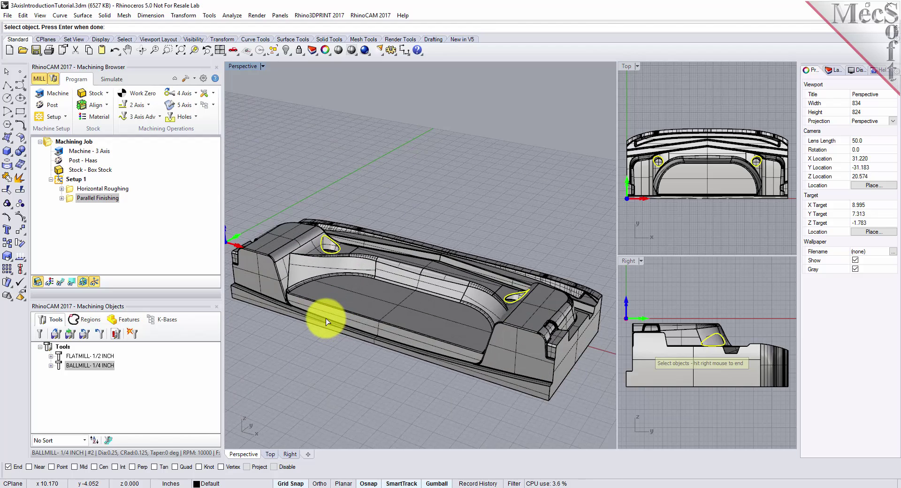
pyautogui.rightClick(325, 318)
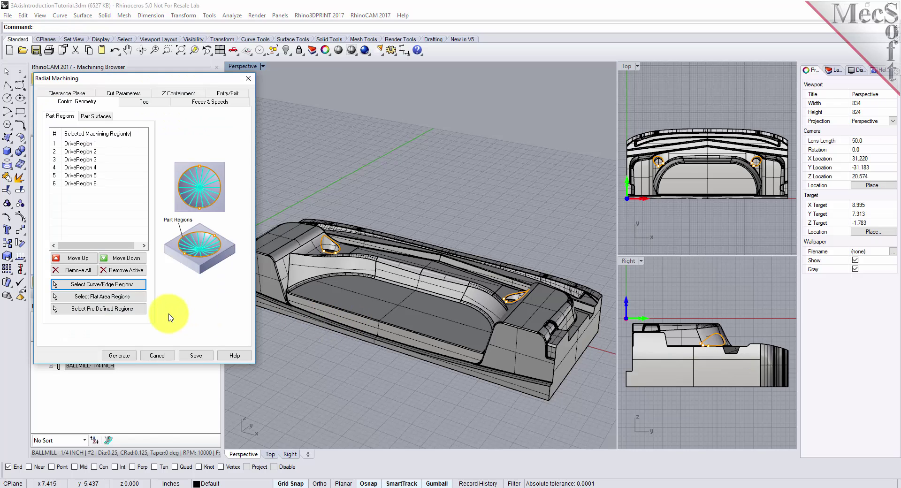
# Keep the BALLMILL- 1/4 INCH tool, set the radial stepover to 15% of tool diameter and generate the operation.
pyautogui.click(149, 103)
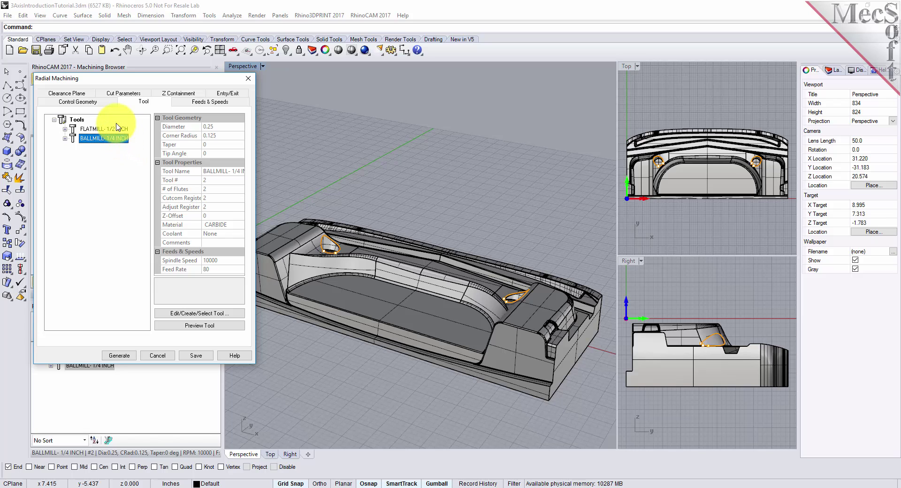
pyautogui.click(117, 95)
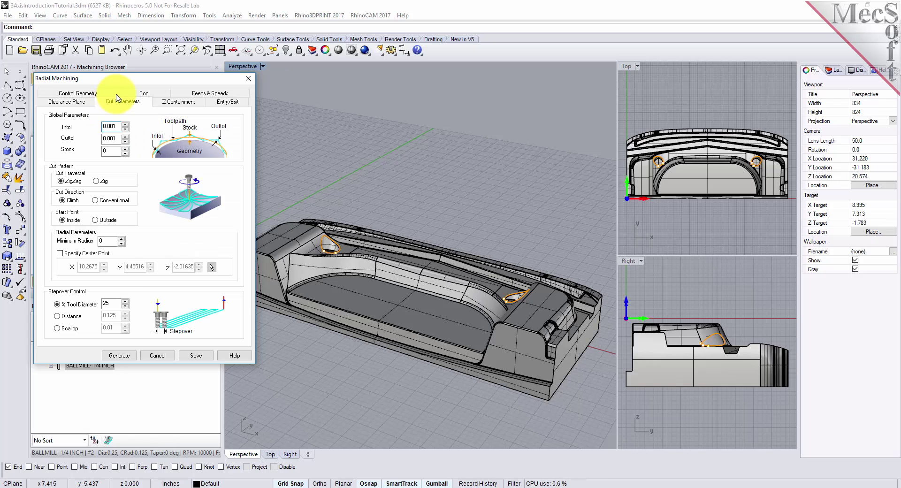
pyautogui.doubleClick(112, 304)
pyautogui.write('15')
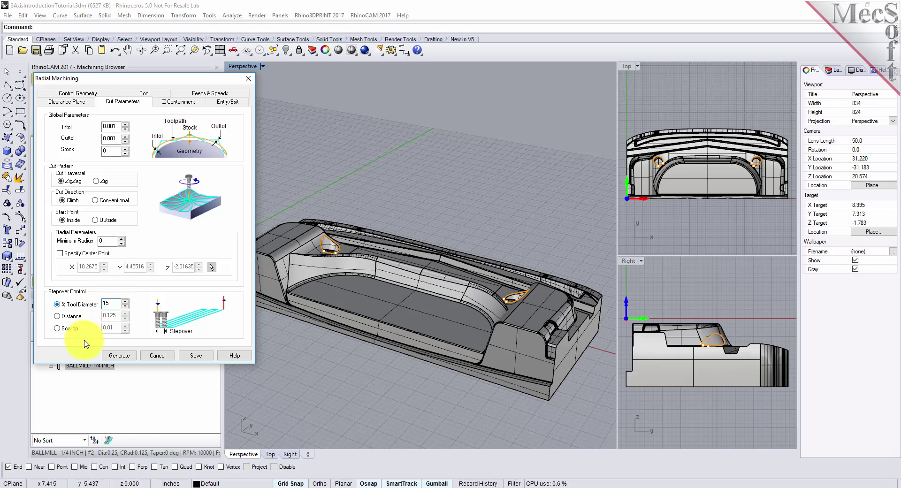
pyautogui.click(119, 355)
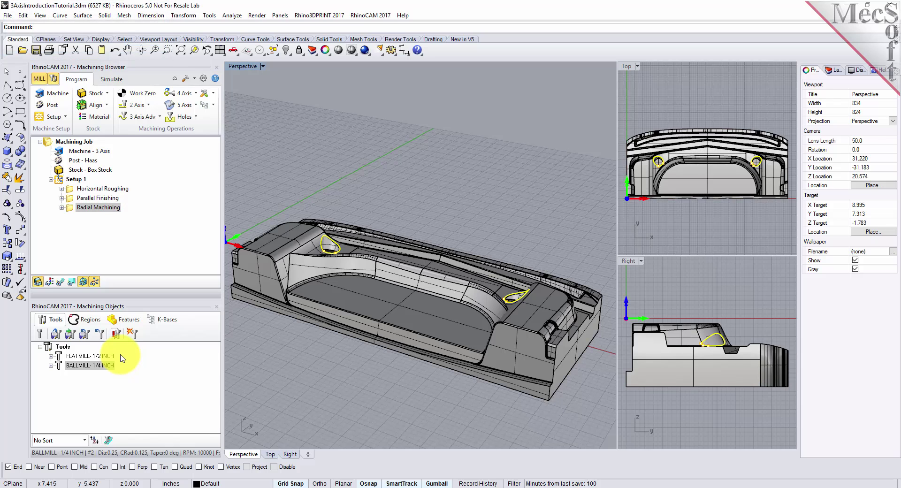
# Display the Radial Machining toolpath and examine its passes in the teardrop pockets in the perspective and top views.
pyautogui.click(60, 282)
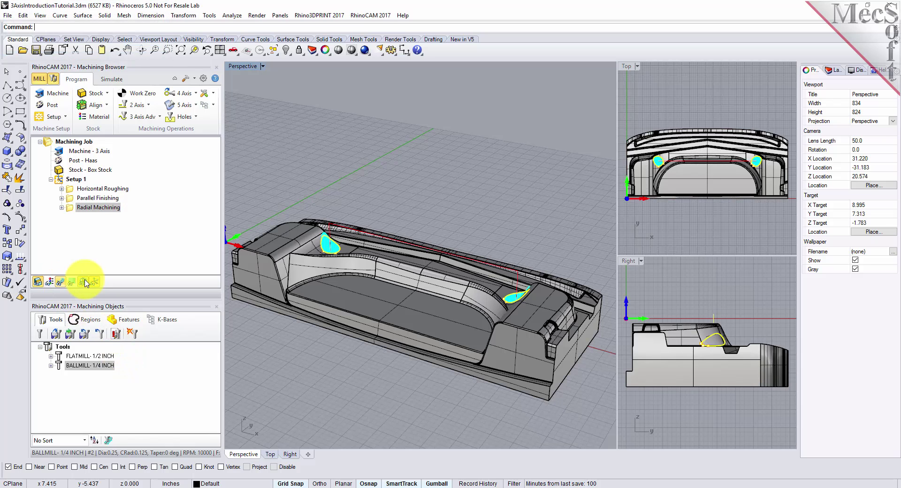
pyautogui.scroll(6, 324, 241)
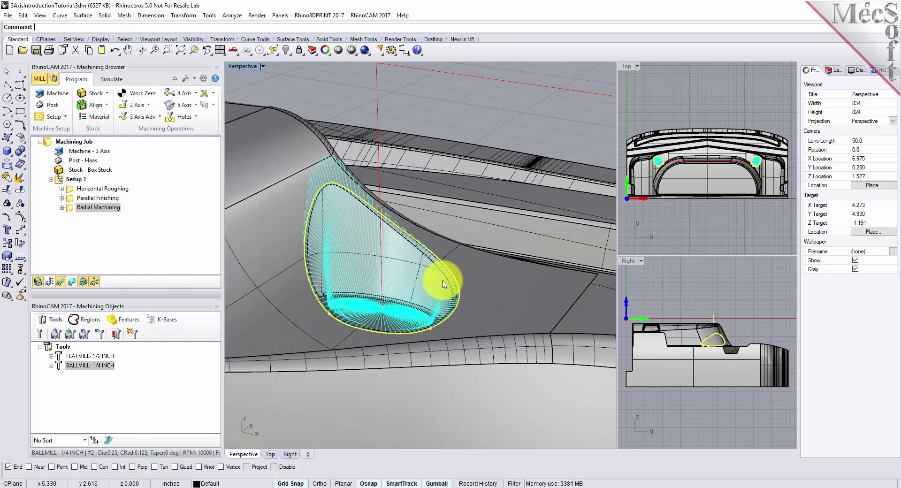
pyautogui.scroll(5, 654, 164)
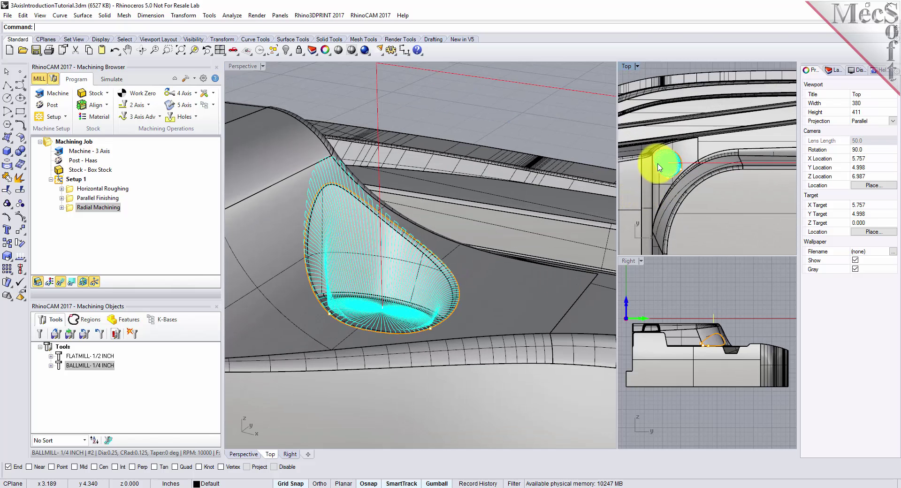
pyautogui.scroll(-3, 659, 167)
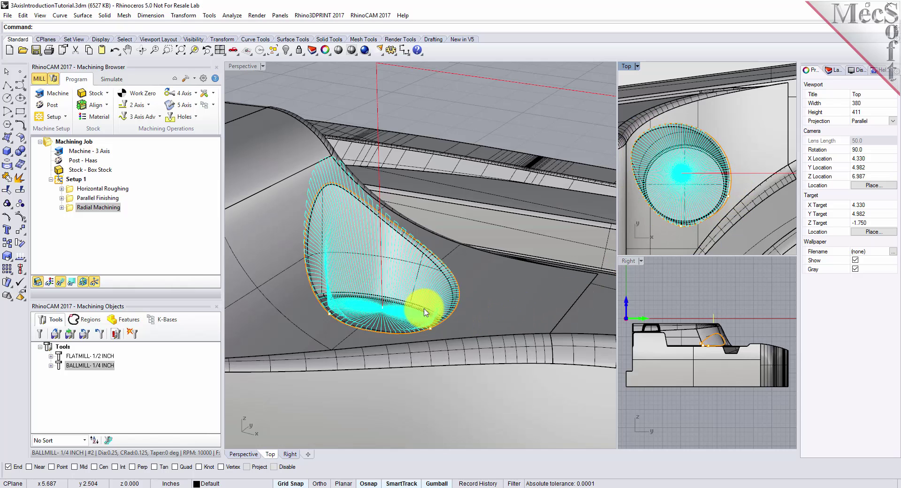
pyautogui.scroll(-10, 427, 352)
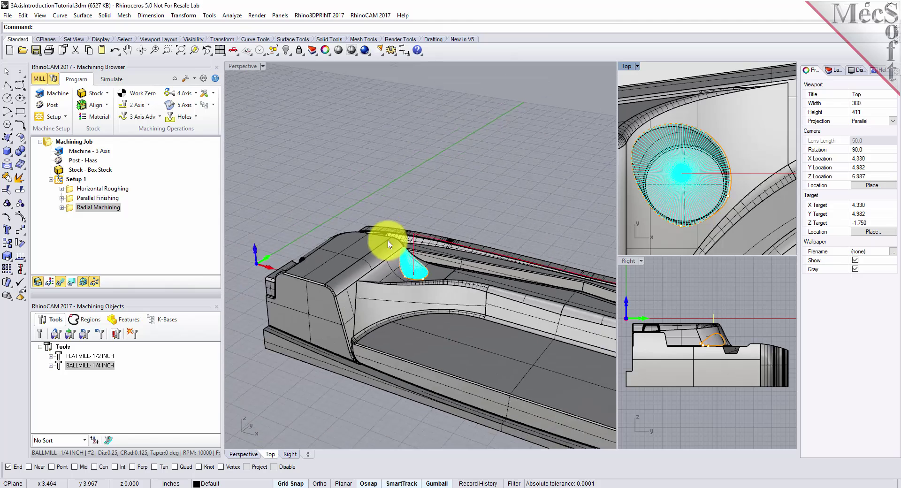
pyautogui.scroll(-1, 331, 211)
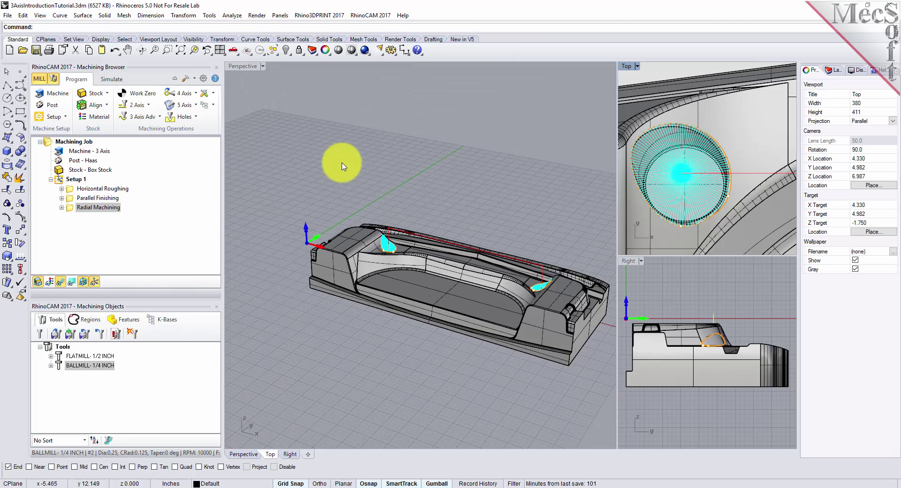
pyautogui.click(181, 51)
pyautogui.click(368, 156)
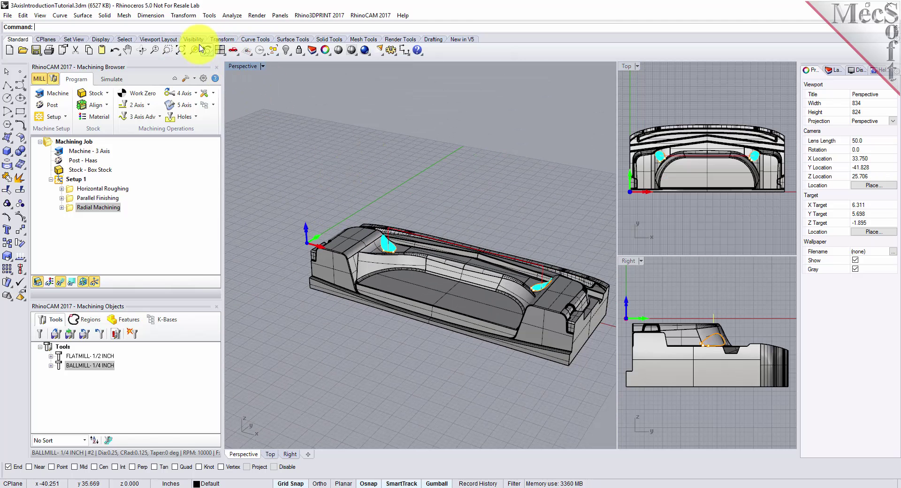
pyautogui.click(181, 50)
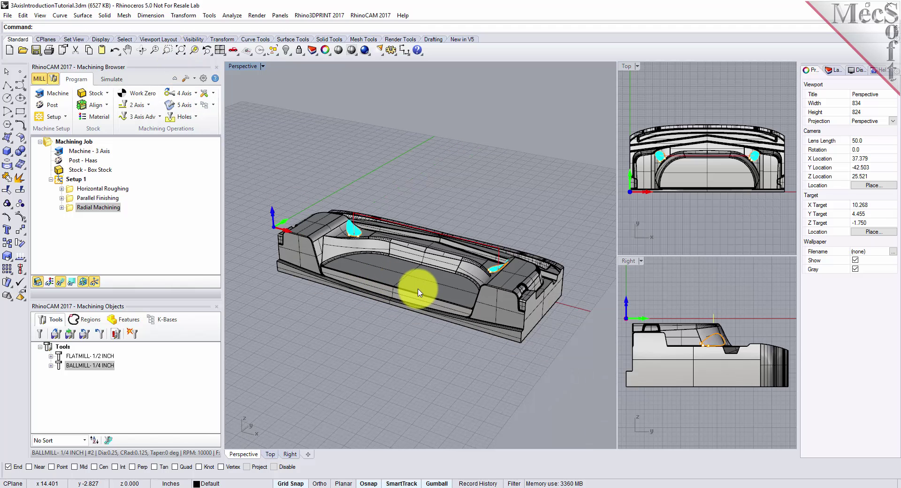
pyautogui.scroll(1, 413, 287)
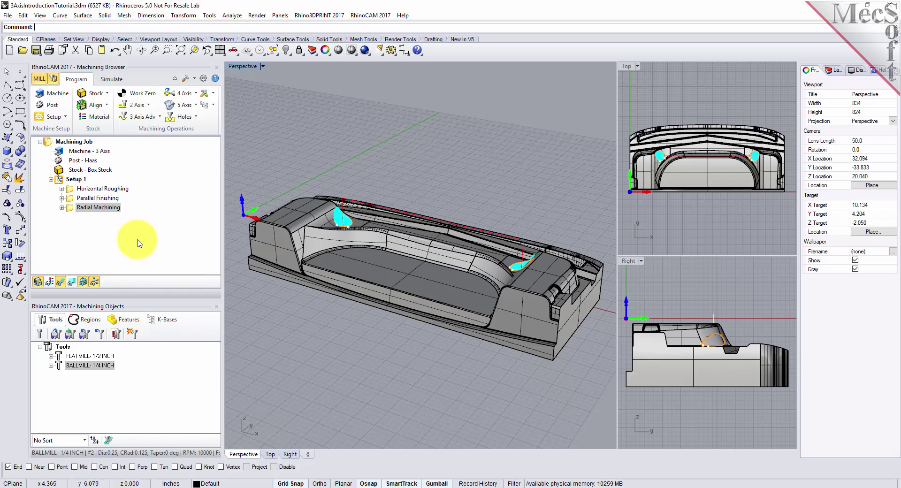
# Post Setup 1 with the Haas post to 3AxisIntroductionTutorial_Setup 1.nc, review the G-code and close it.
pyautogui.click(57, 181)
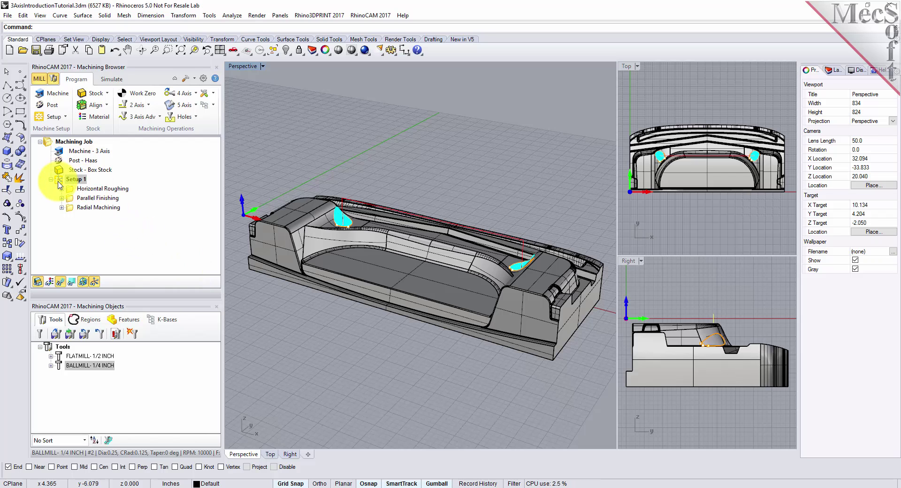
pyautogui.rightClick(60, 182)
pyautogui.click(130, 202)
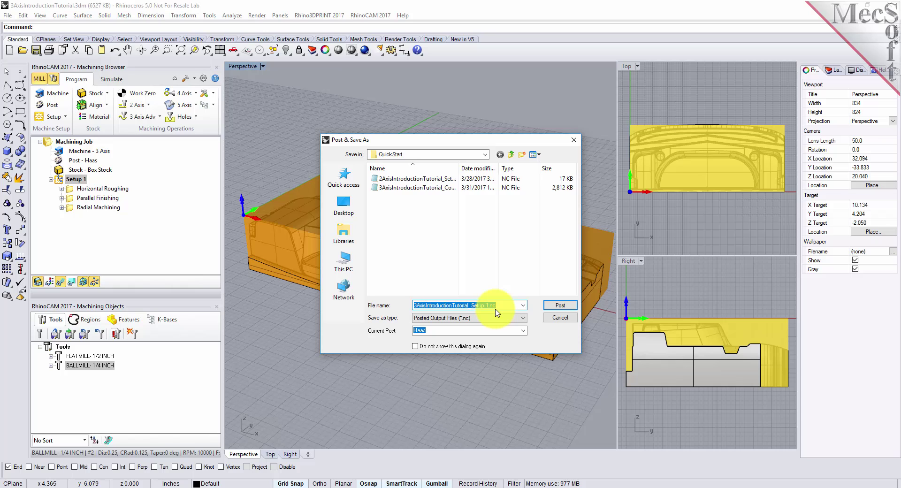
pyautogui.click(568, 306)
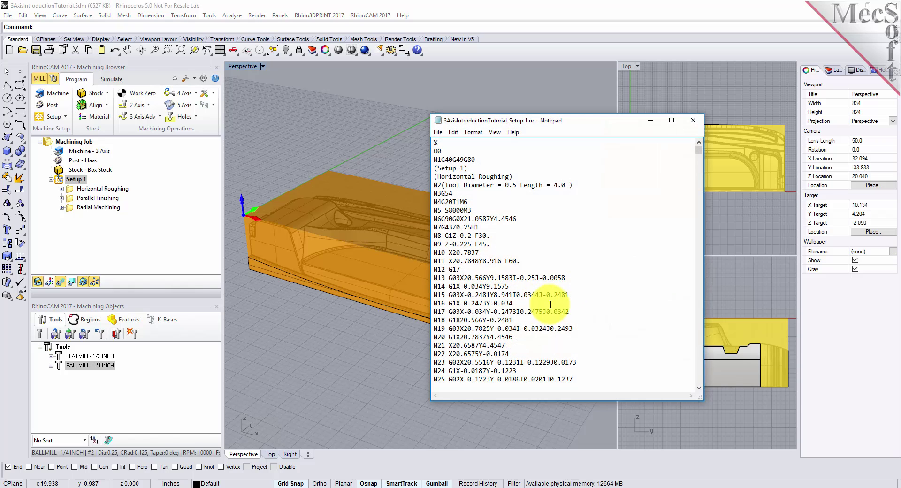
pyautogui.moveTo(699, 145)
pyautogui.mouseDown()
pyautogui.moveTo(700, 214)
pyautogui.moveTo(700, 147)
pyautogui.mouseUp()
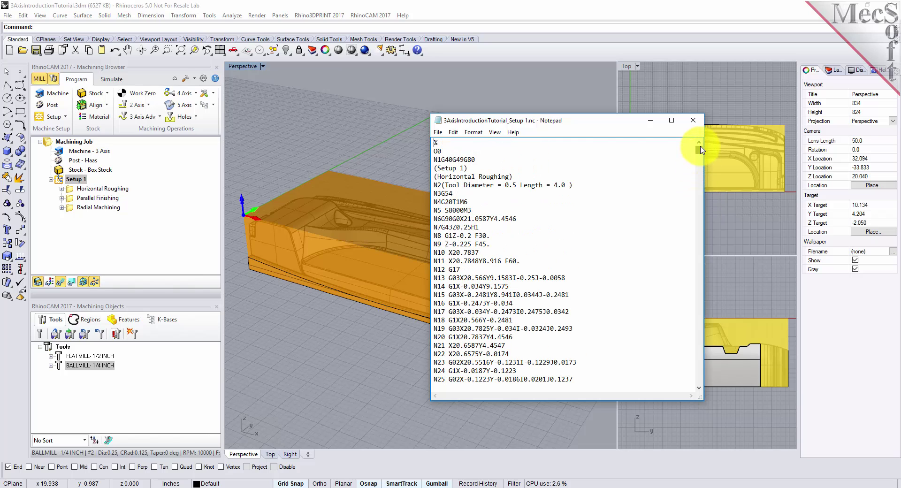
pyautogui.click(693, 120)
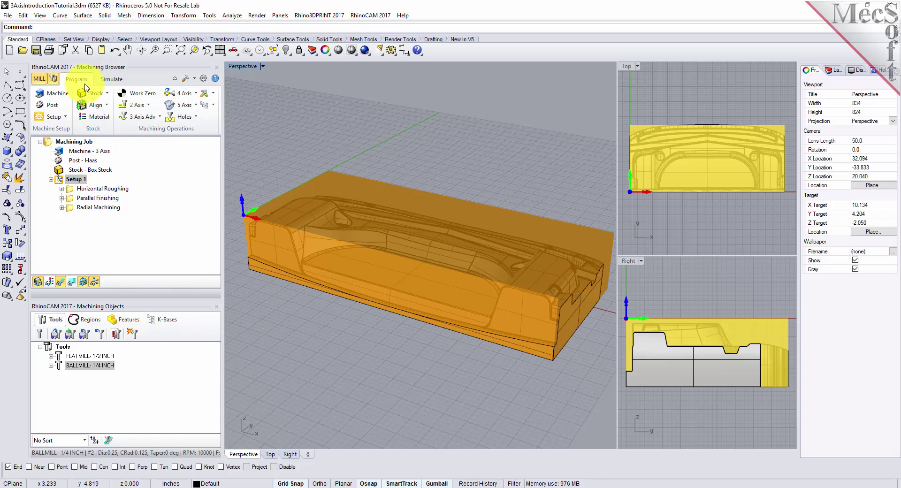
# Open the machining operations information for Setup 1, review each operation's tool, feed and machine time plus the setup total, and close it.
pyautogui.rightClick(79, 180)
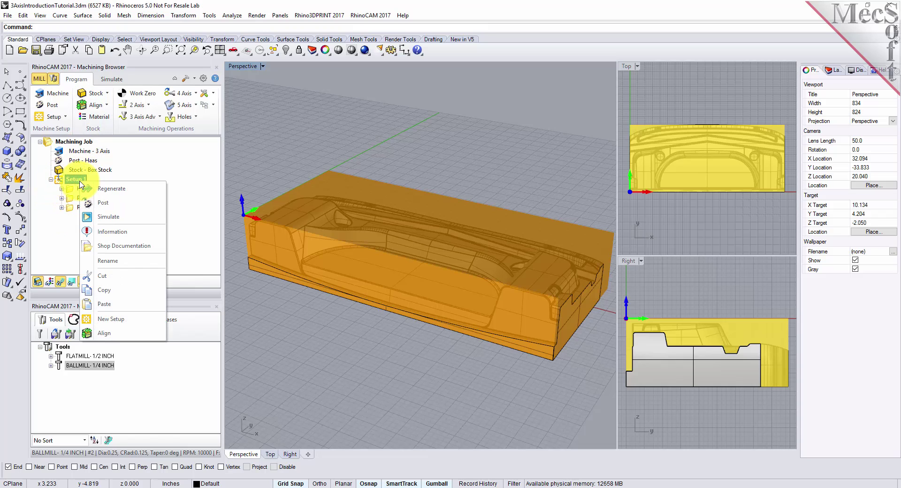
pyautogui.click(147, 232)
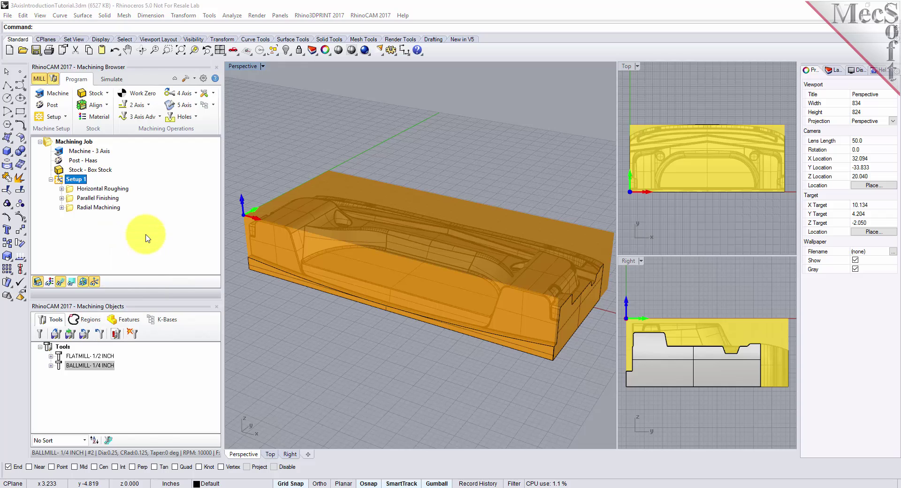
pyautogui.moveTo(128, 13); pyautogui.dragTo(232, 141)
pyautogui.click(149, 188)
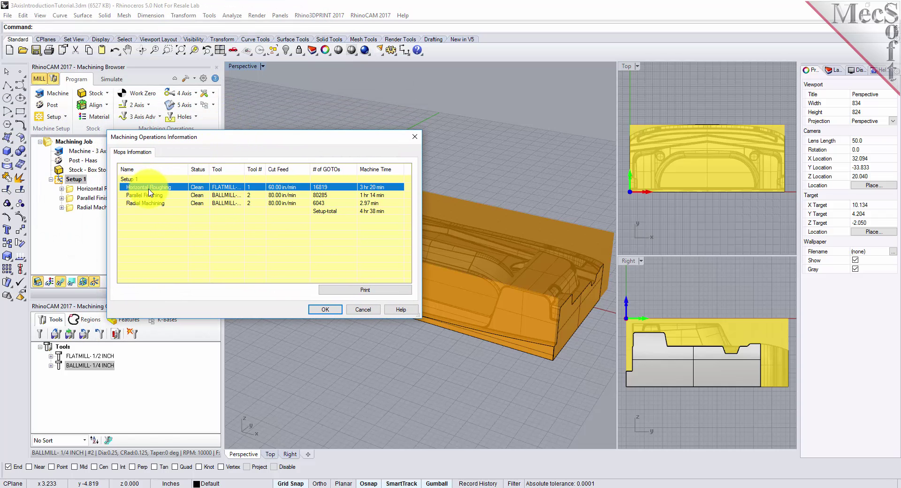
pyautogui.click(149, 197)
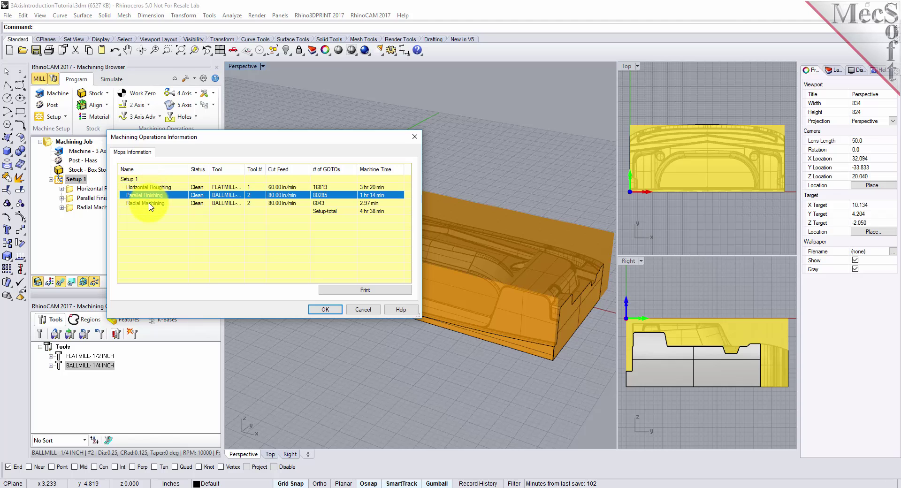
pyautogui.click(149, 203)
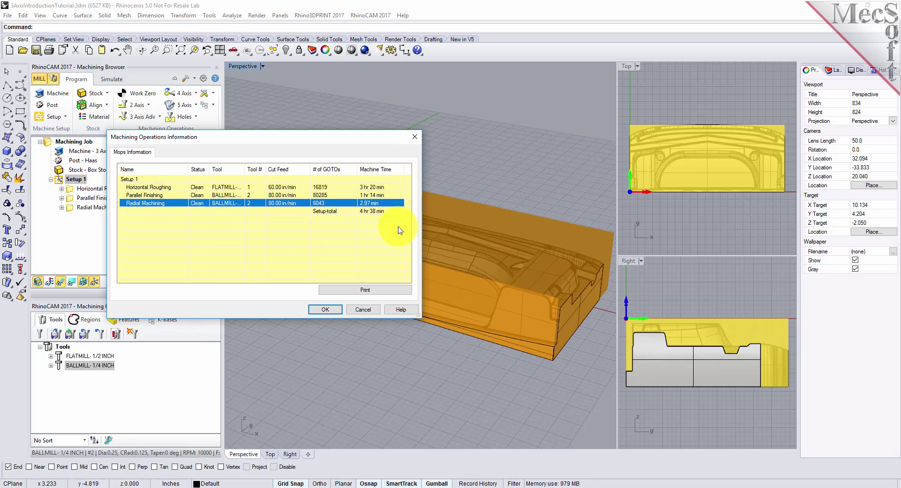
pyautogui.click(396, 212)
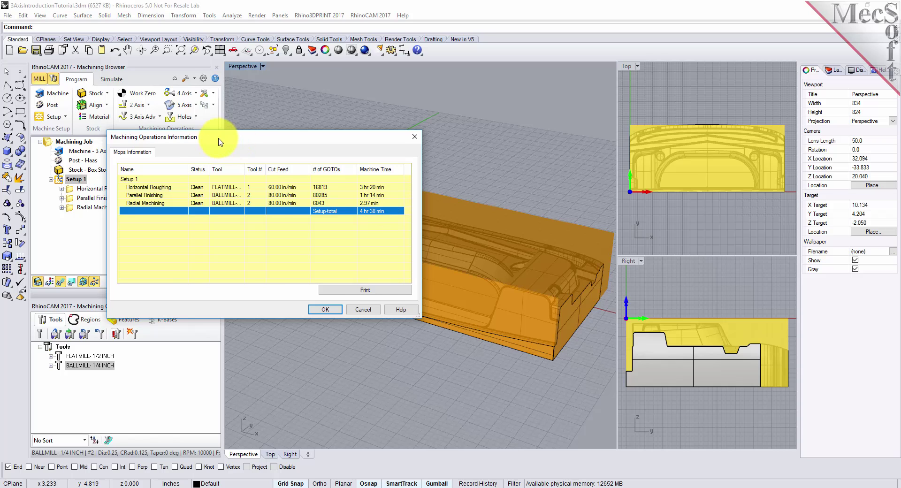
pyautogui.moveTo(221, 137); pyautogui.dragTo(334, 135)
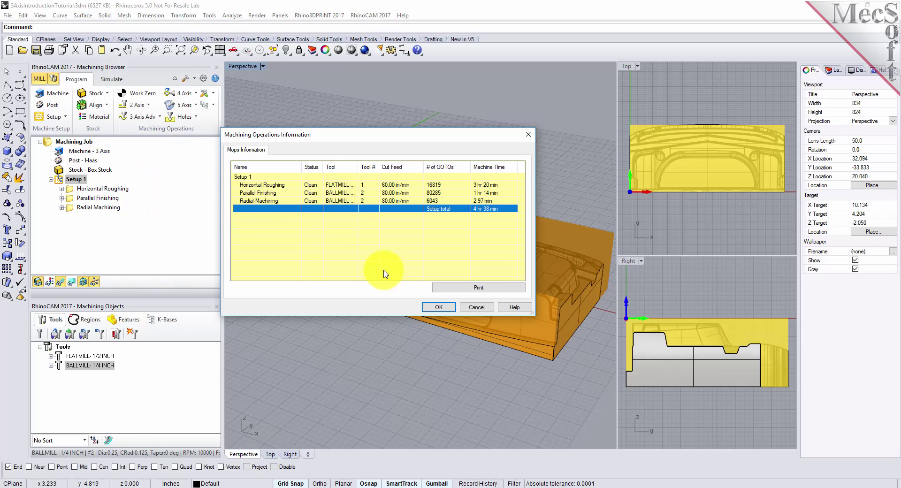
pyautogui.click(437, 308)
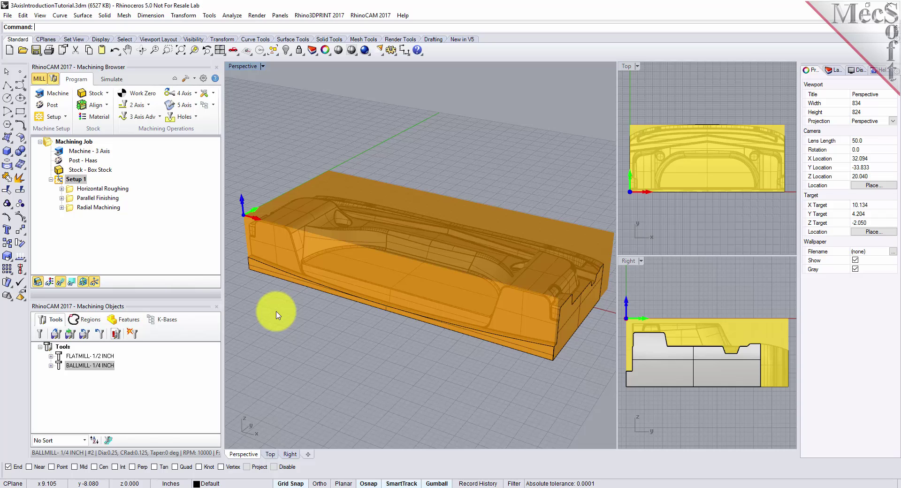
# Generate shop documentation for Setup 1, choose an output template and save it as 3AxisIntroductionTutorial.html in the QuickStart folder.
pyautogui.rightClick(85, 184)
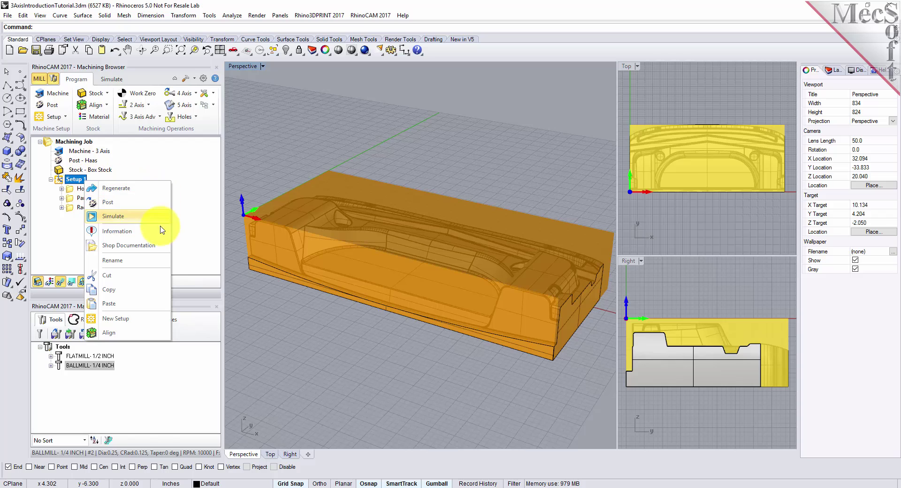
pyautogui.click(164, 246)
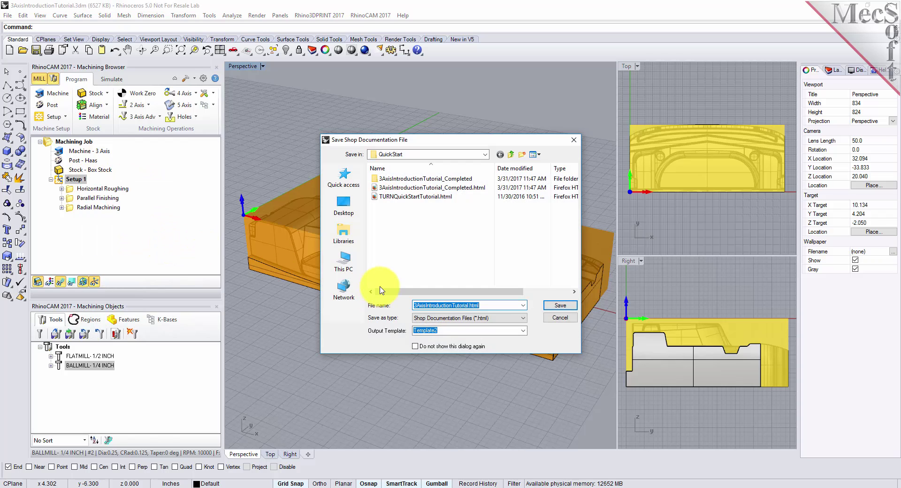
pyautogui.click(520, 334)
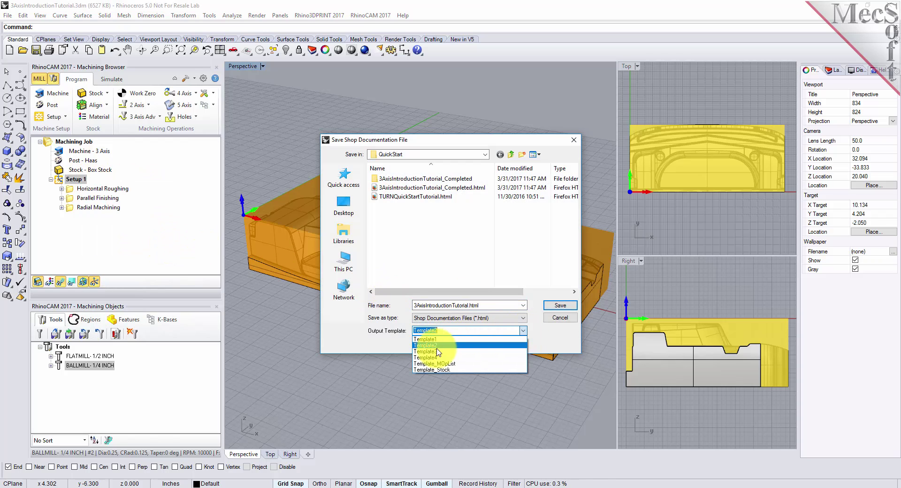
pyautogui.click(502, 341)
pyautogui.click(559, 306)
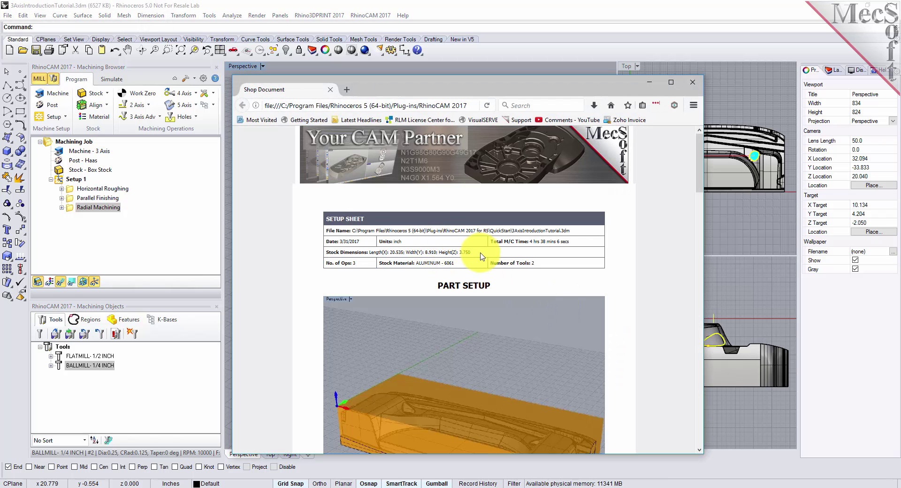
# Review the shop document's setup sheet, stock dimensions, tool list and machining operations list with toolpath images, and return to the part setup section.
pyautogui.moveTo(481, 256); pyautogui.dragTo(322, 254)
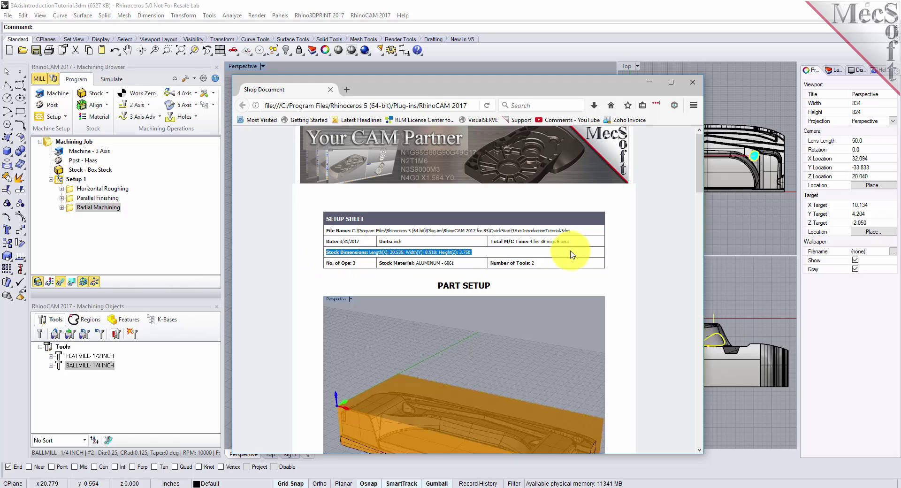
pyautogui.scroll(-8, 572, 239)
pyautogui.moveTo(386, 174); pyautogui.dragTo(325, 170)
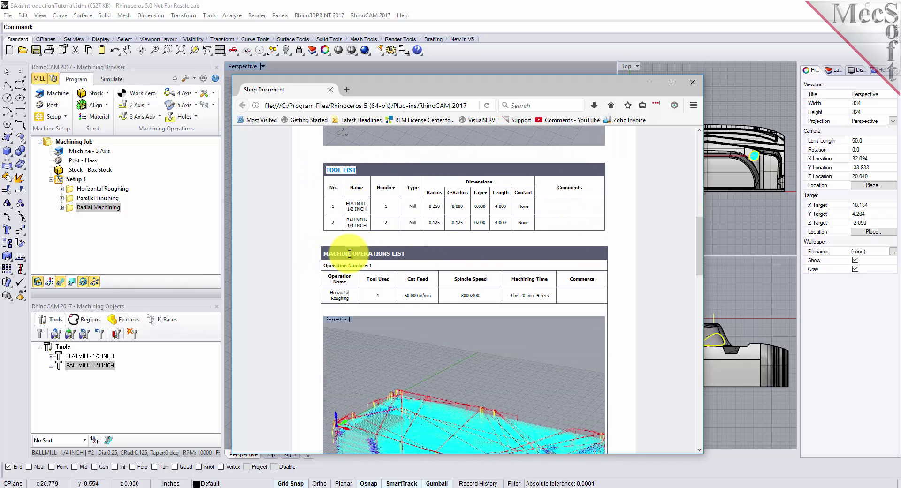
pyautogui.scroll(-8, 519, 257)
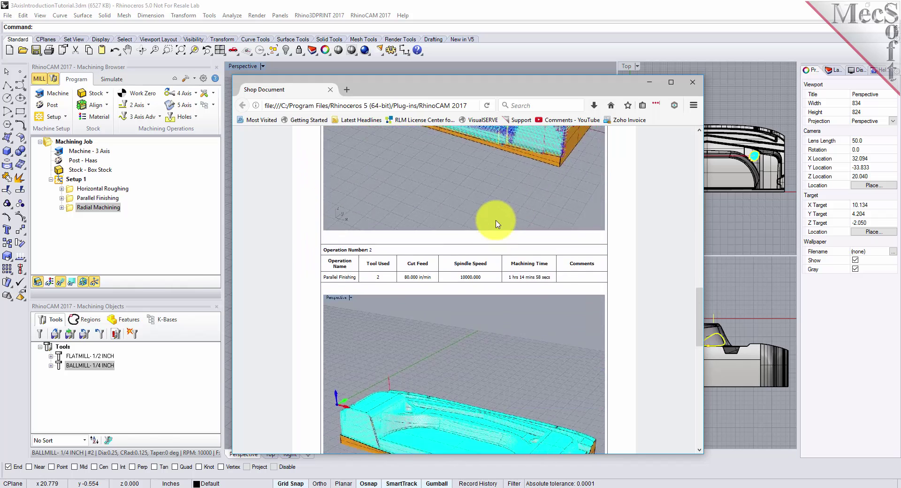
pyautogui.scroll(-8, 496, 224)
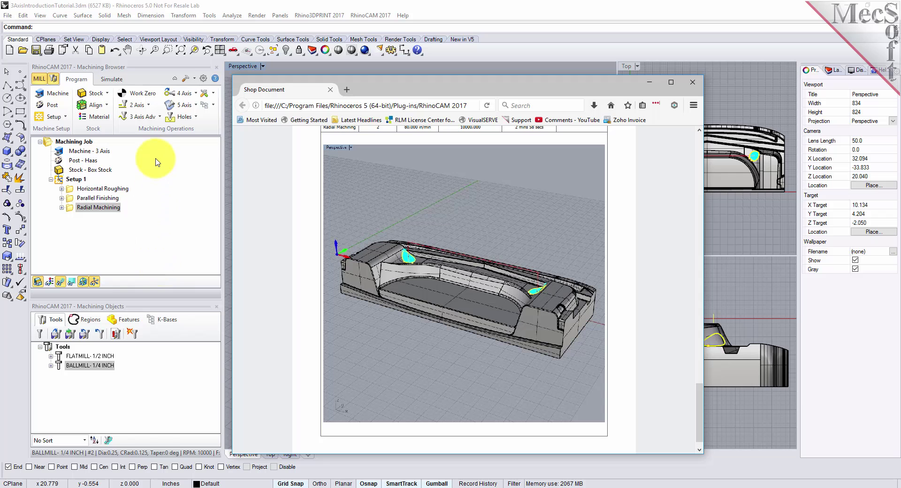
pyautogui.moveTo(699, 407); pyautogui.dragTo(689, 149)
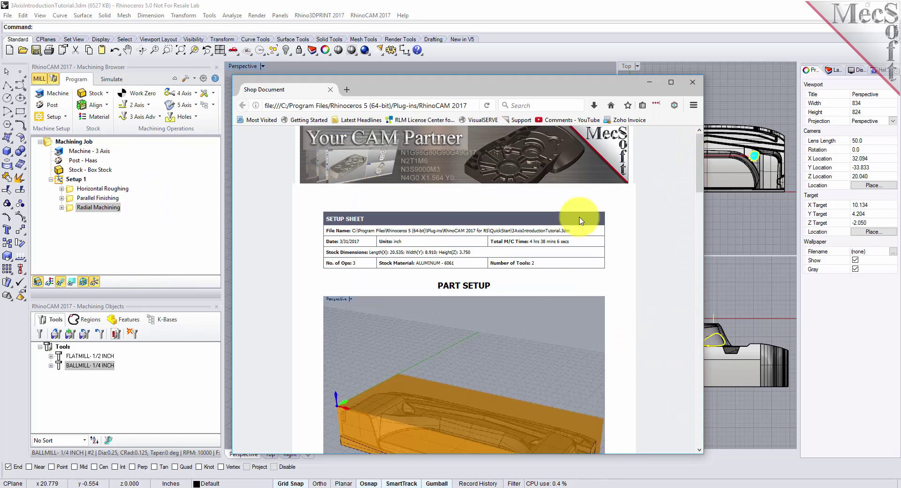
pyautogui.scroll(-1, 665, 273)
pyautogui.scroll(-2, 664, 273)
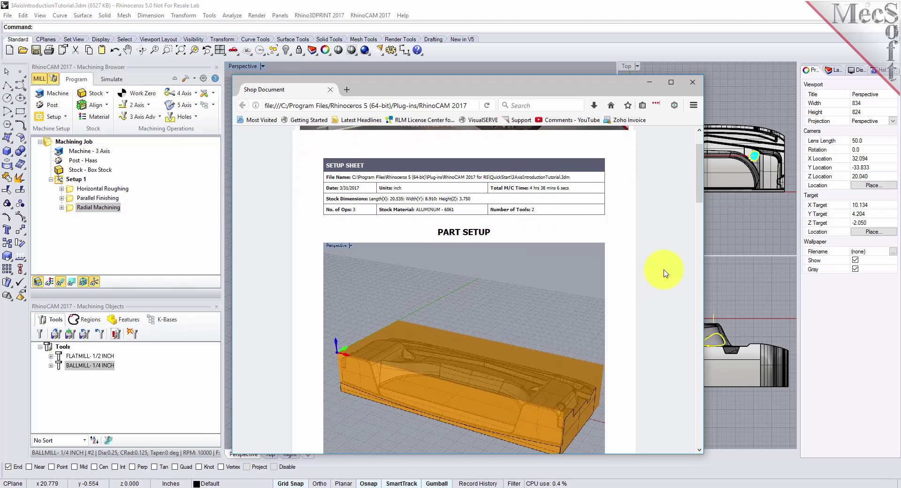